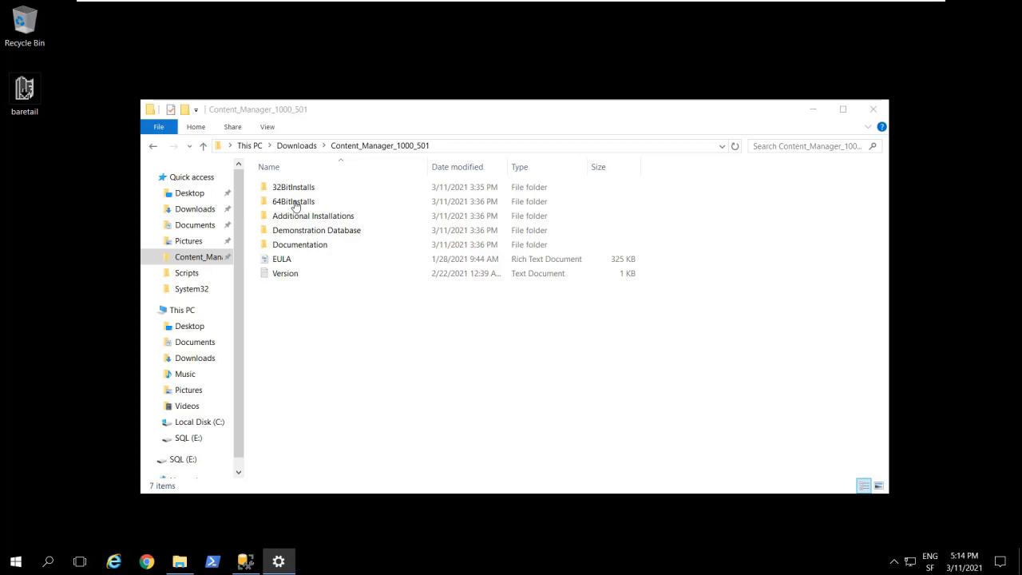
Run Setup_CM_x64 from the 64BitInstalls folder as administrator and minimize the file window.
{"action": "left_click", "coordinate": [296, 205]}
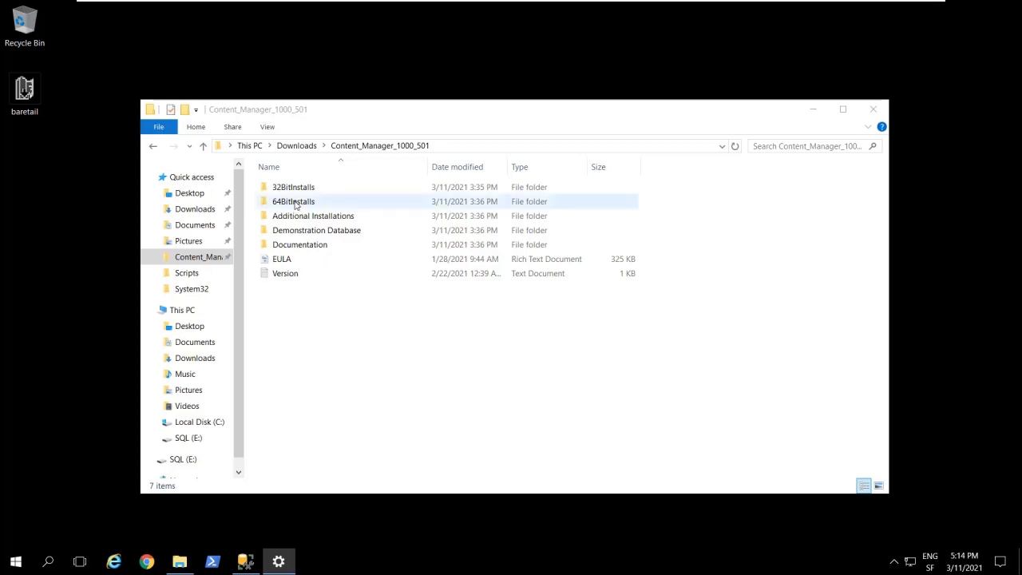
{"action": "double_click", "coordinate": [337, 203]}
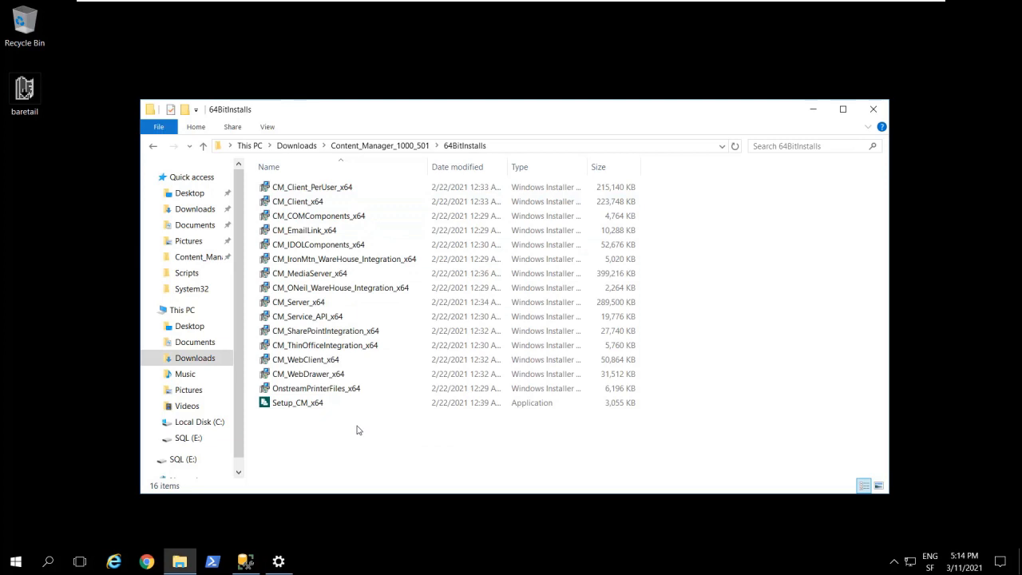
{"action": "right_click", "coordinate": [300, 407]}
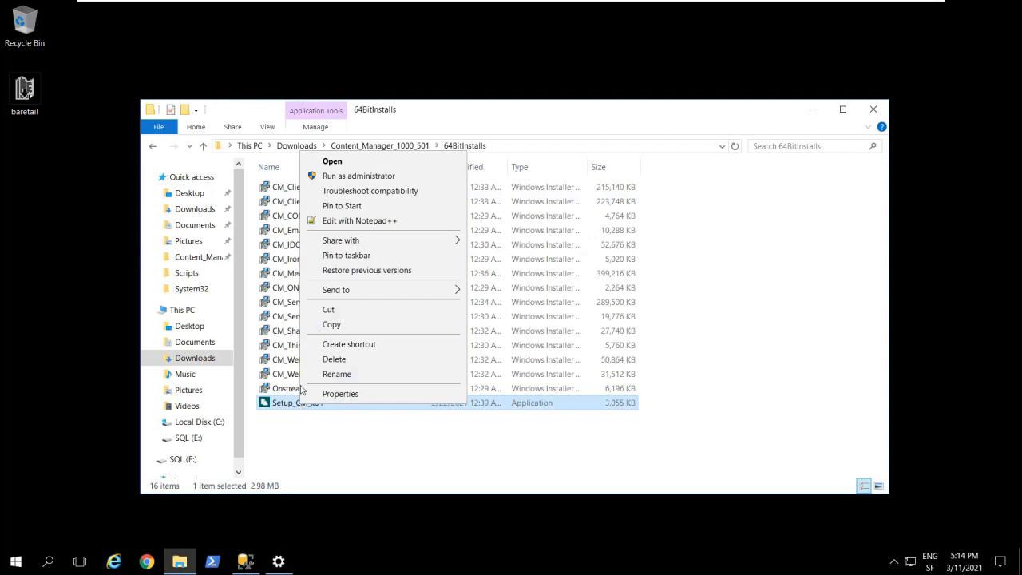
{"action": "left_click", "coordinate": [359, 176]}
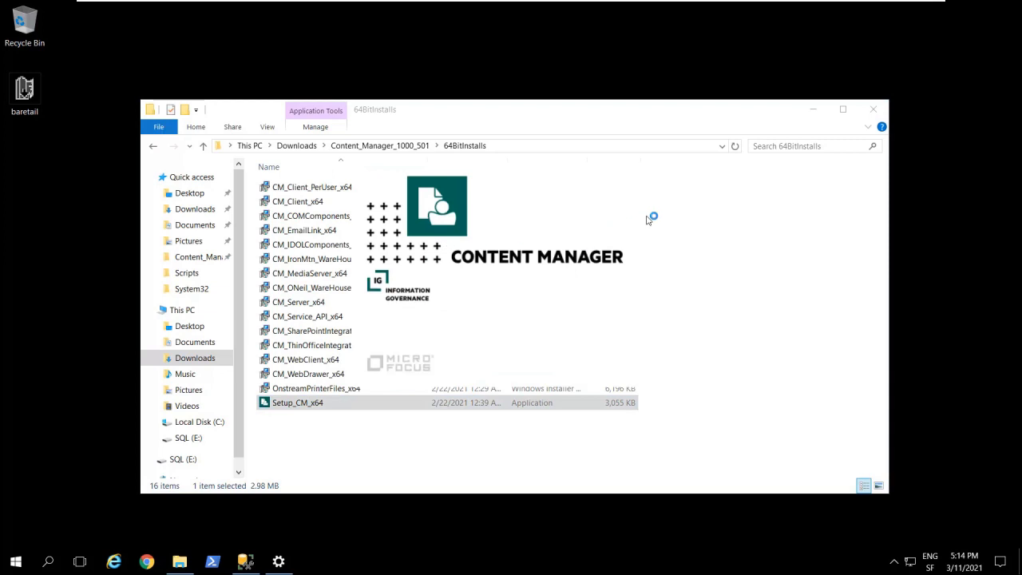
{"action": "left_click", "coordinate": [814, 110]}
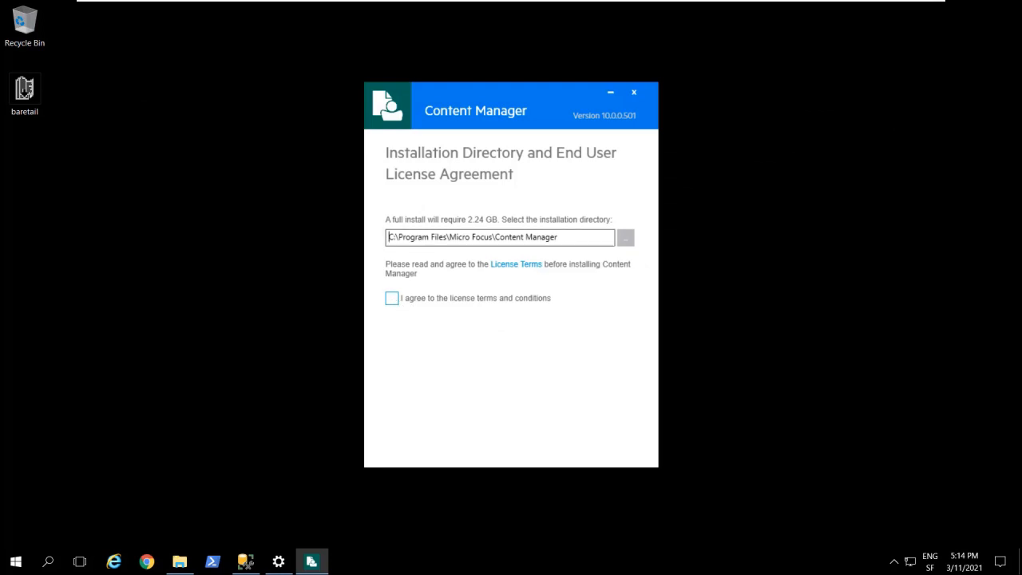
Accept the license terms with the default installation directory and select only the Server feature for installation.
{"action": "left_click", "coordinate": [392, 300]}
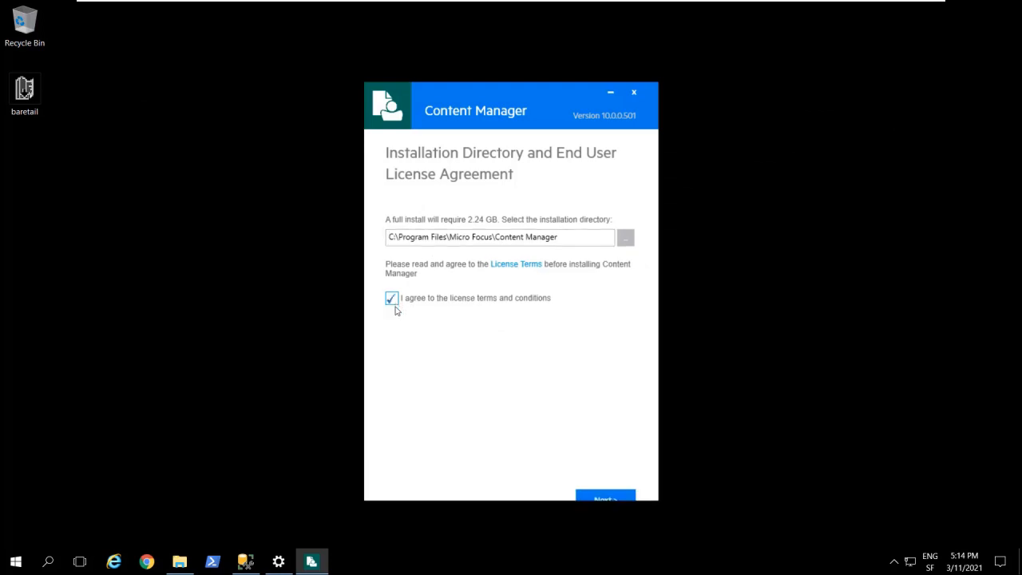
{"action": "left_click", "coordinate": [600, 502]}
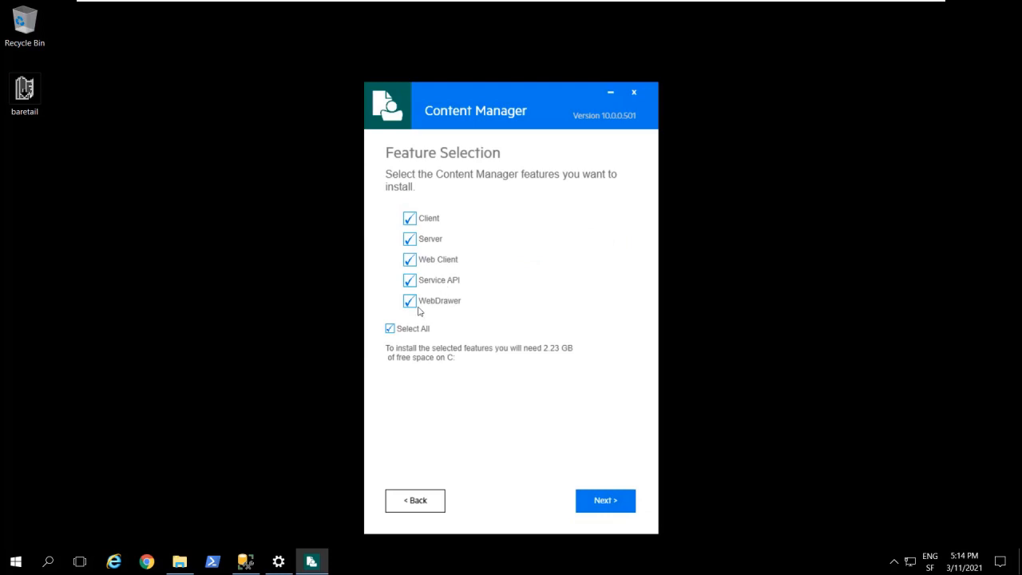
{"action": "left_click", "coordinate": [390, 328]}
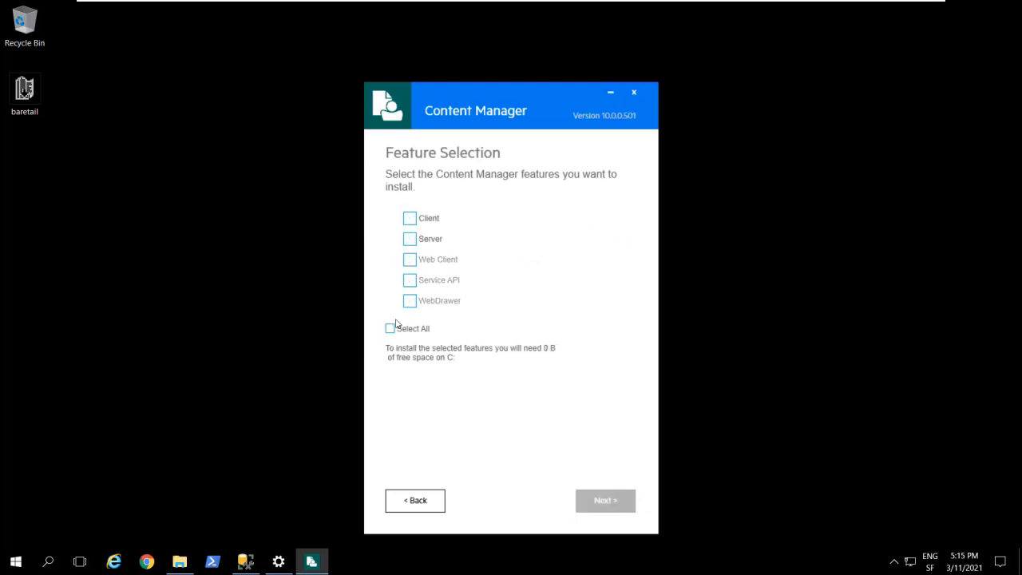
{"action": "left_click", "coordinate": [418, 240]}
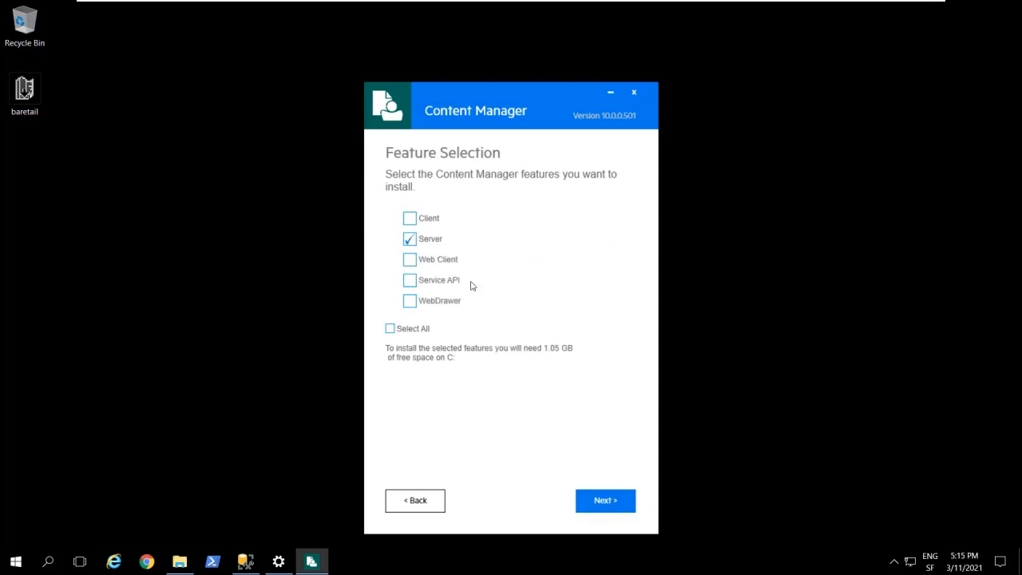
{"action": "left_click", "coordinate": [621, 505]}
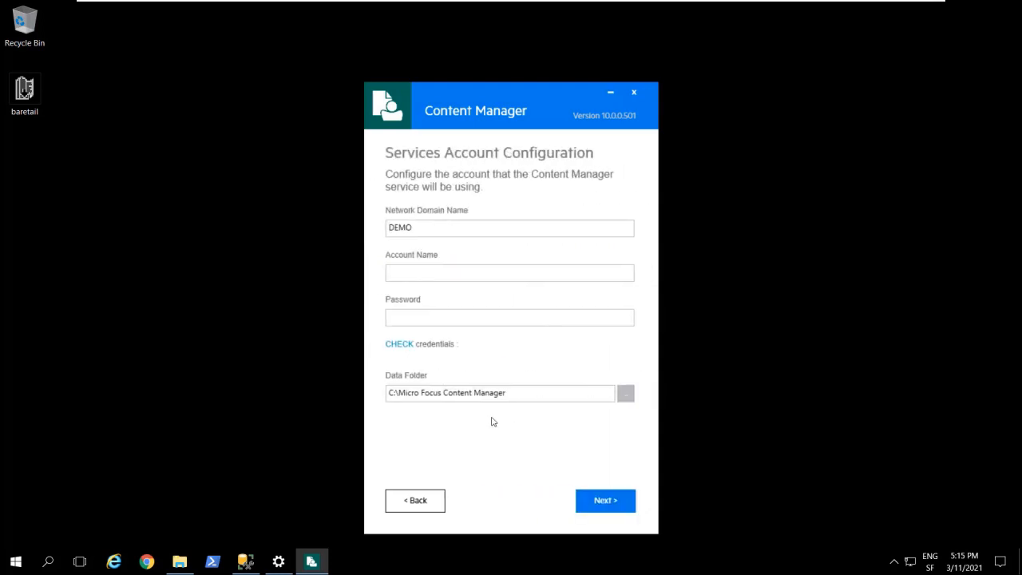
Configure the services account with account name cmServices and its password, check the credentials, and continue with the default data folder.
{"action": "left_click", "coordinate": [506, 276]}
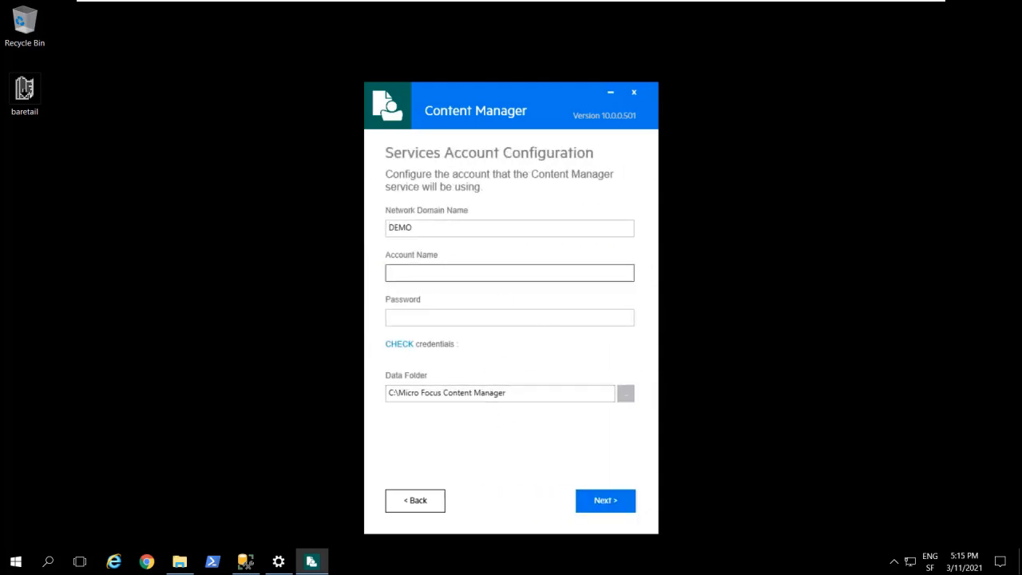
{"action": "type", "text": "cmServices"}
{"action": "key", "text": "Tab"}
{"action": "type", "text": "•••••••••"}
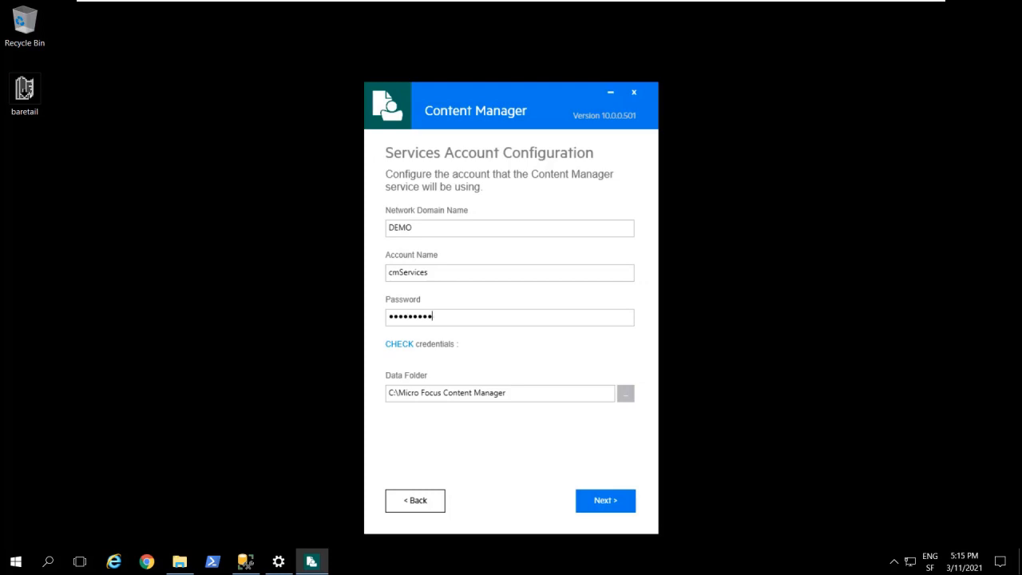
{"action": "left_click", "coordinate": [397, 347]}
{"action": "left_click", "coordinate": [605, 501]}
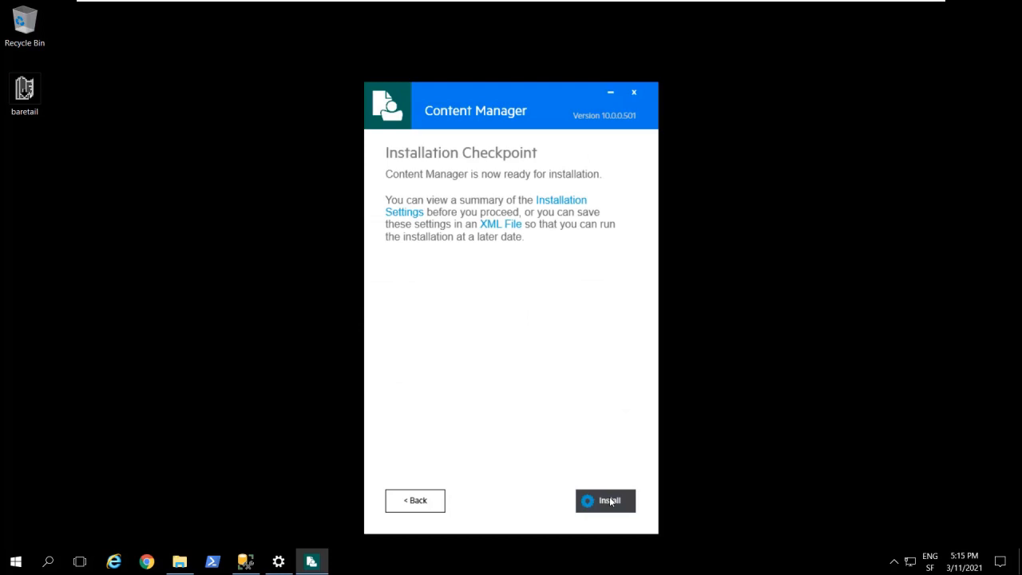
Install Content Manager, close the completed setup, and open Content Manager Enterprise Studio.
{"action": "left_click", "coordinate": [610, 501]}
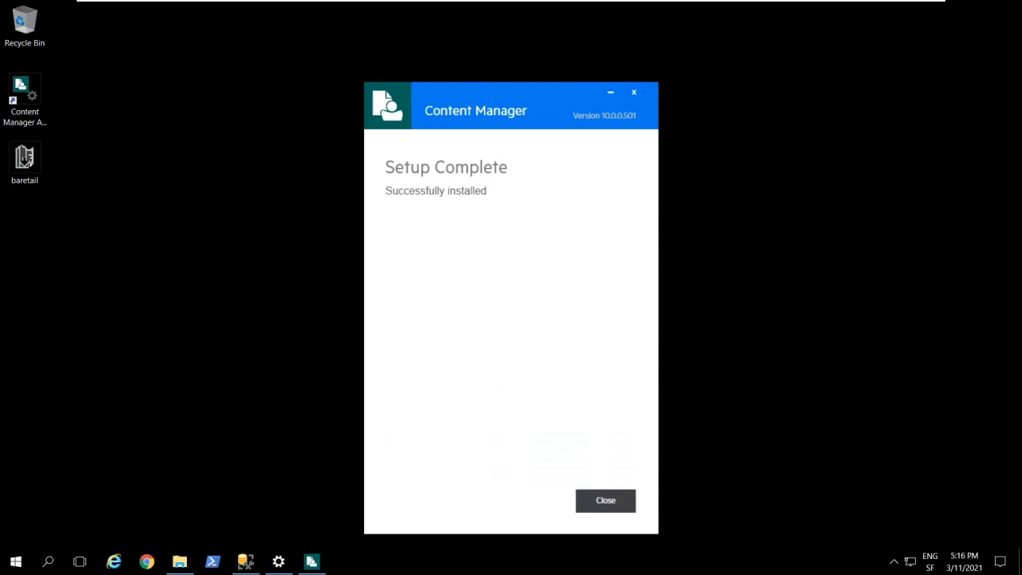
{"action": "left_click", "coordinate": [605, 500]}
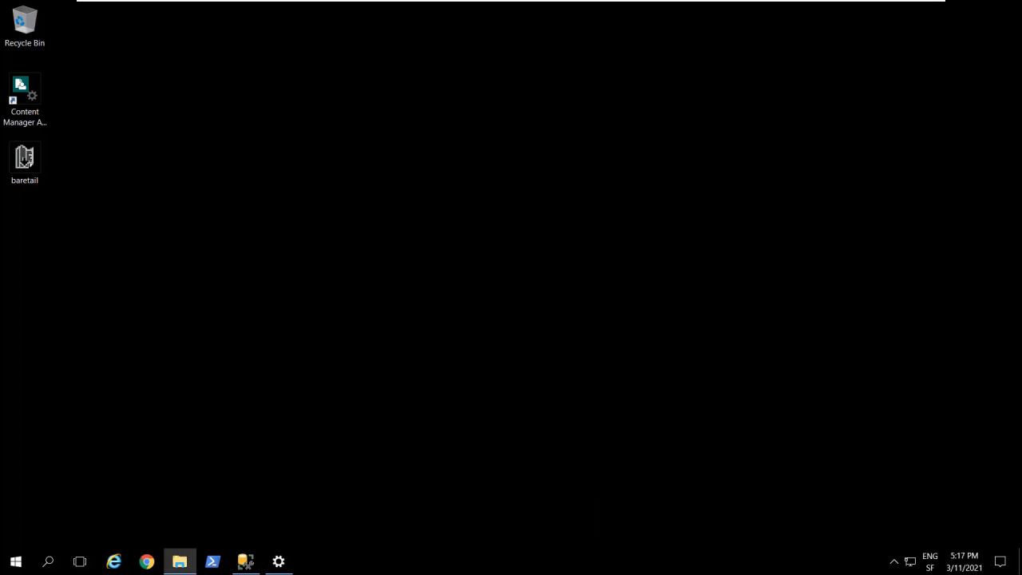
{"action": "left_click", "coordinate": [16, 561]}
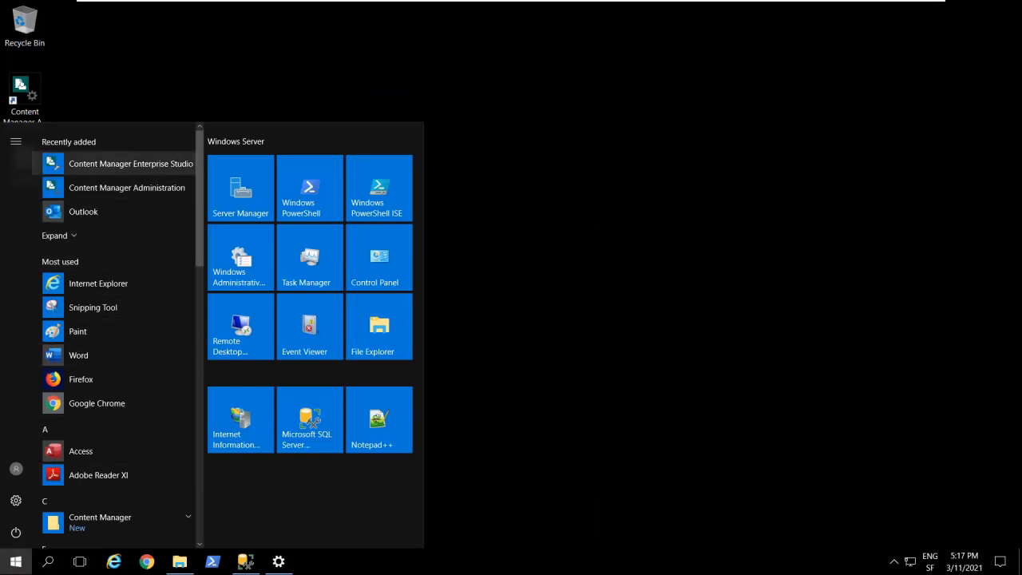
{"action": "left_click", "coordinate": [120, 163]}
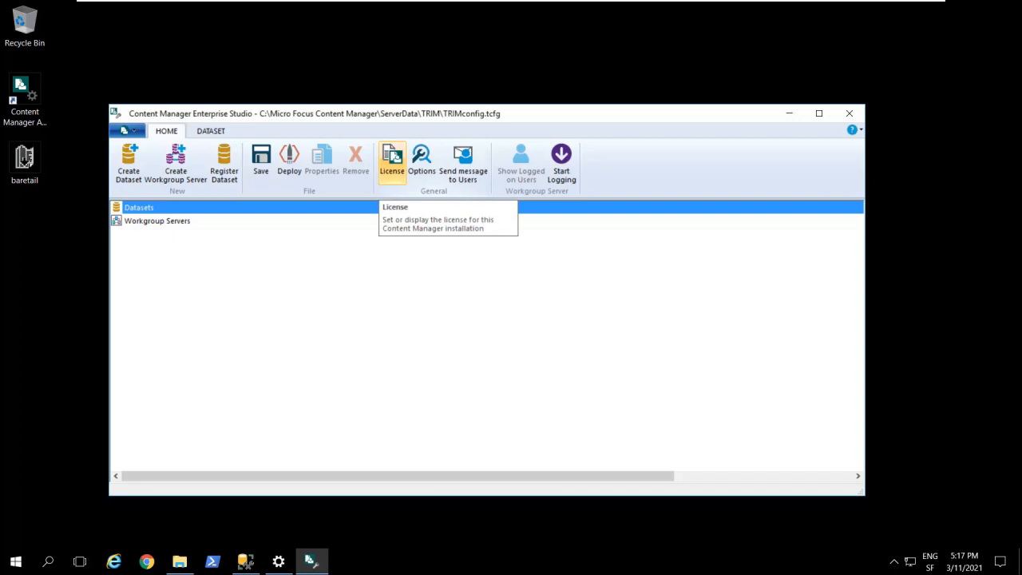
Install an evaluation copy license for Content Manager and close the License dialog.
{"action": "left_click", "coordinate": [391, 162]}
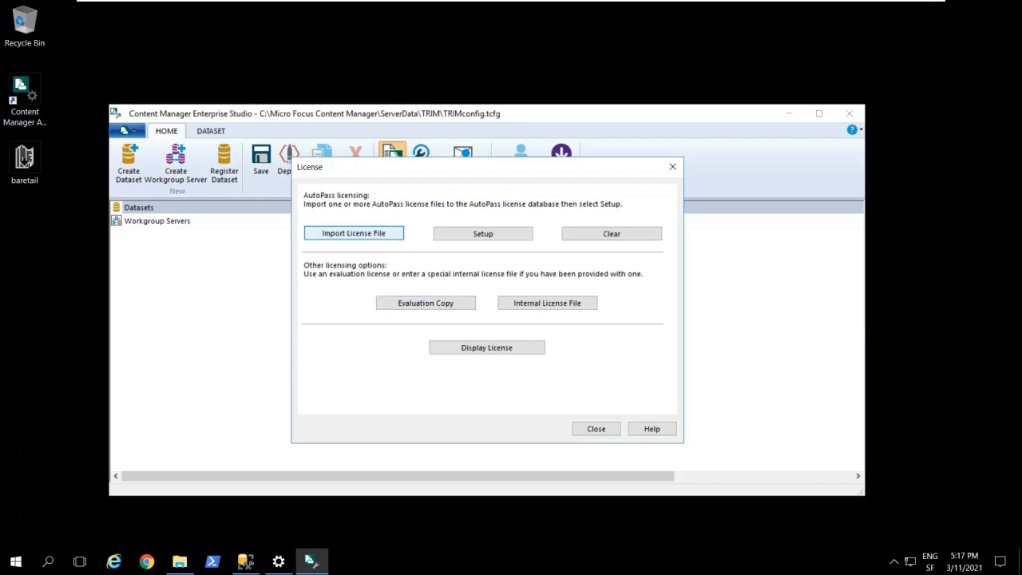
{"action": "left_click", "coordinate": [425, 303]}
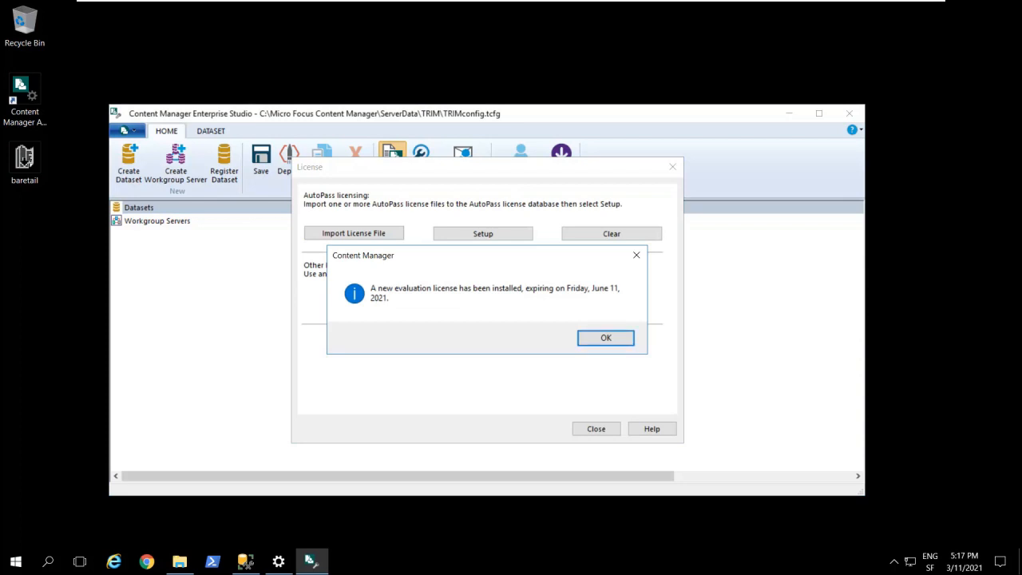
{"action": "left_click", "coordinate": [605, 337]}
{"action": "left_click", "coordinate": [595, 429]}
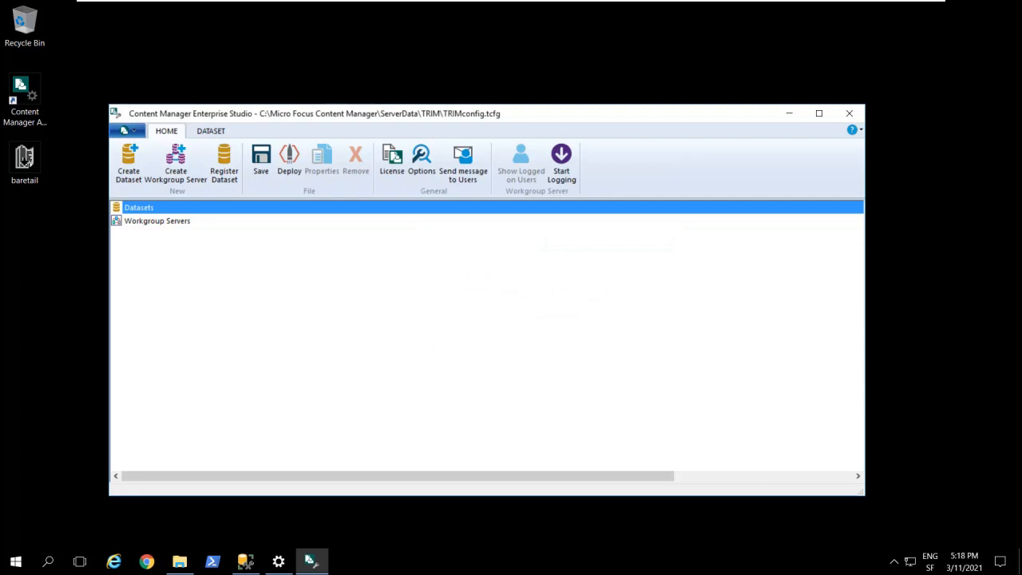
Switch to File Explorer and create a folder named CM_DocStore_TrainingDB on Local Disk (C:).
{"action": "left_click", "coordinate": [179, 562]}
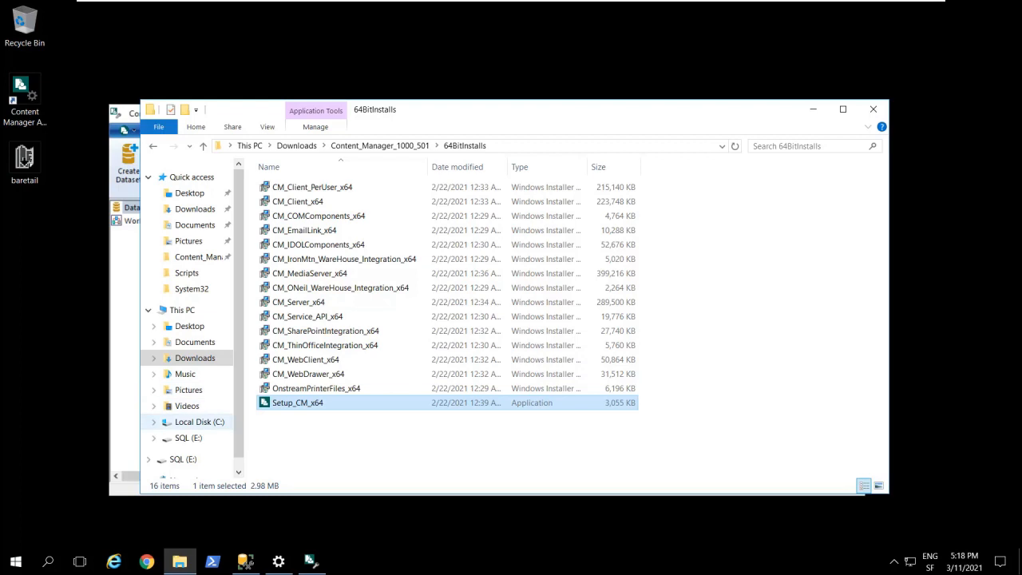
{"action": "left_click", "coordinate": [199, 421]}
{"action": "right_click", "coordinate": [299, 373]}
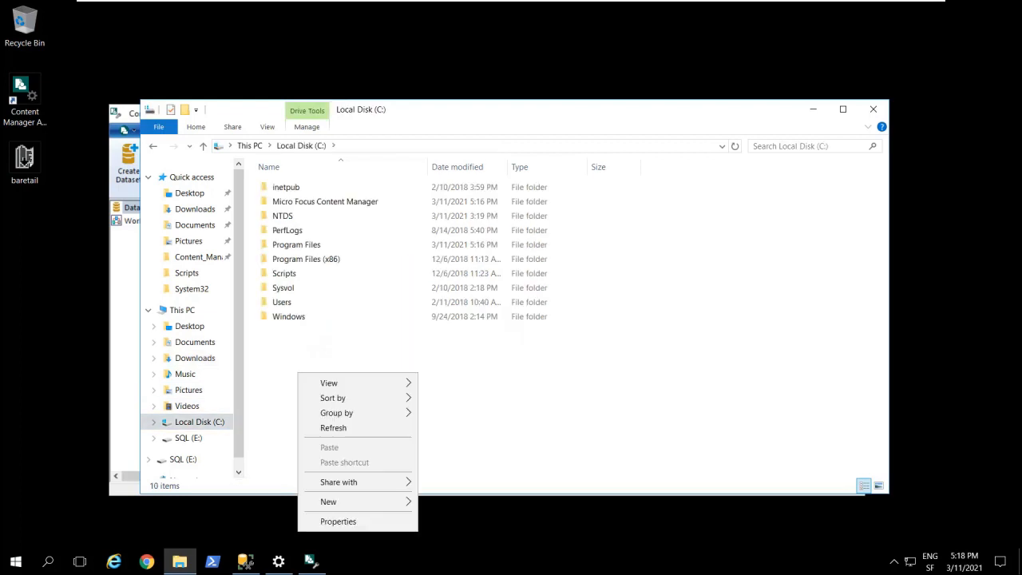
{"action": "mouse_move", "coordinate": [351, 501]}
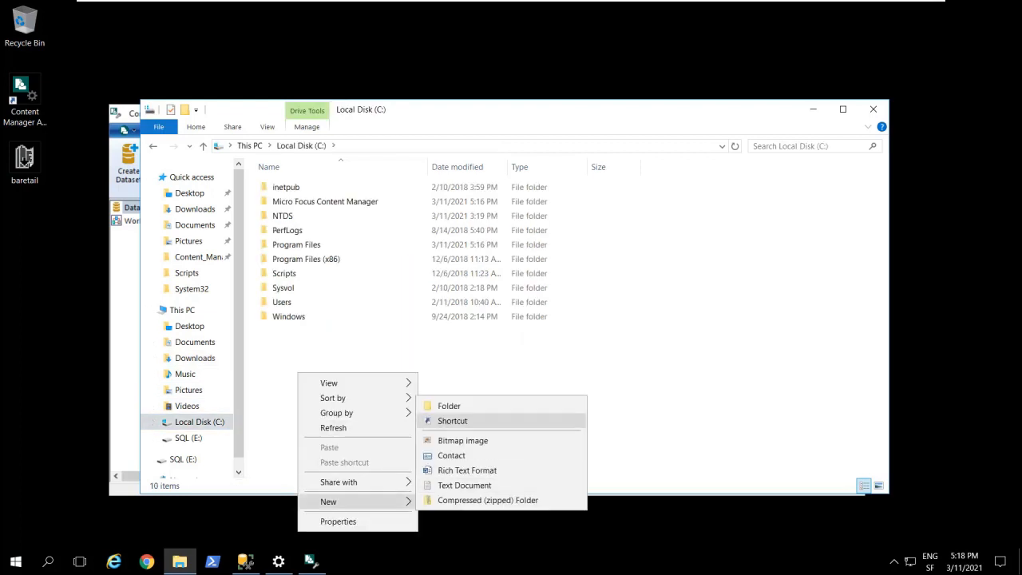
{"action": "left_click", "coordinate": [448, 406]}
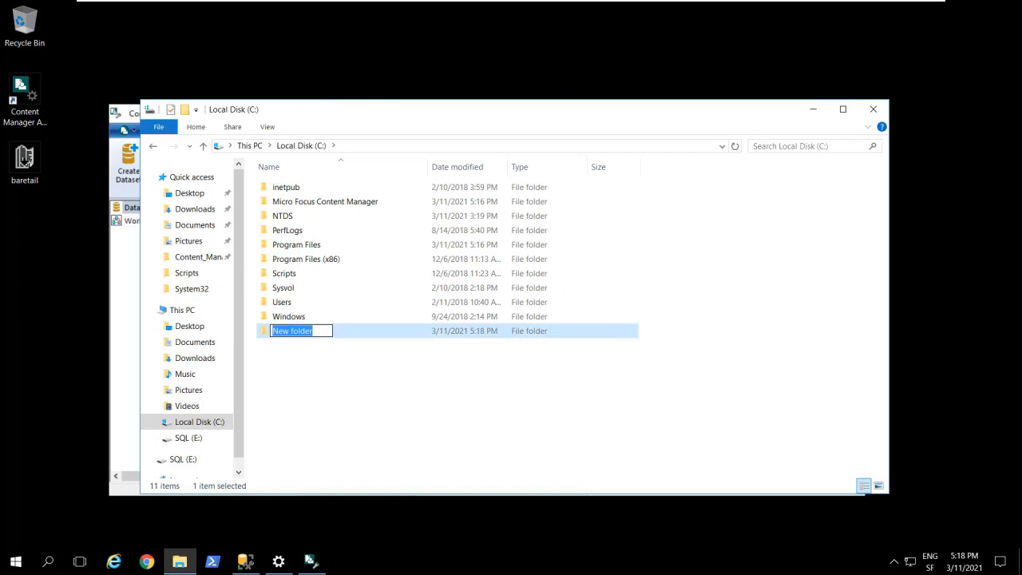
{"action": "type", "text": "CM"}
{"action": "type", "text": "_DocStore_"}
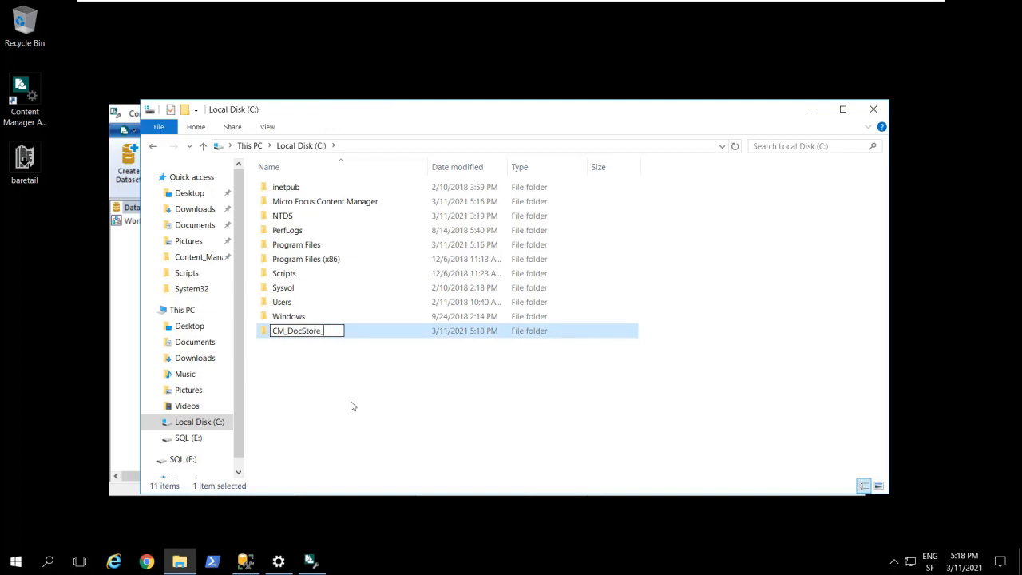
{"action": "type", "text": "TrainingDB"}
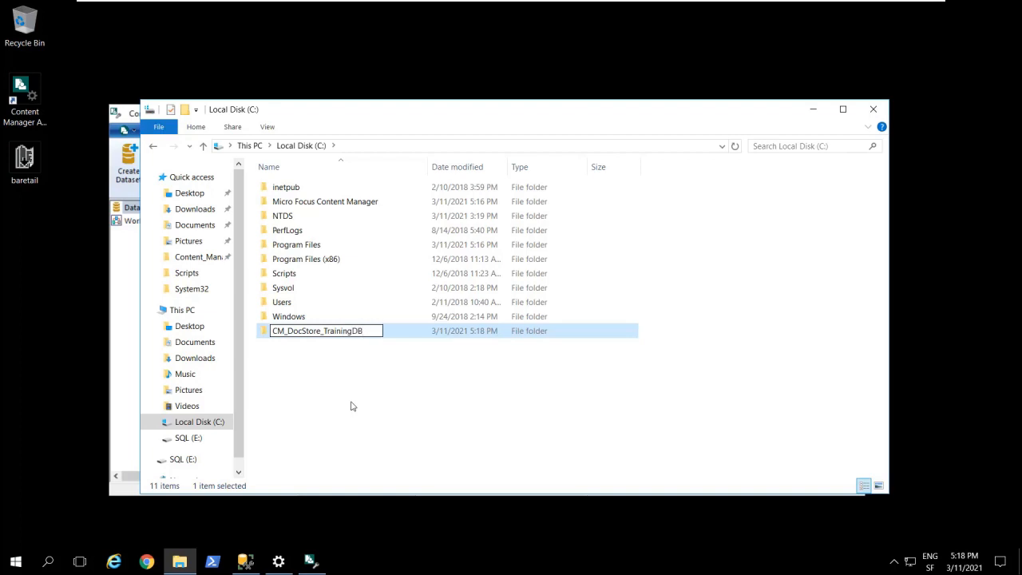
{"action": "key", "text": "Return"}
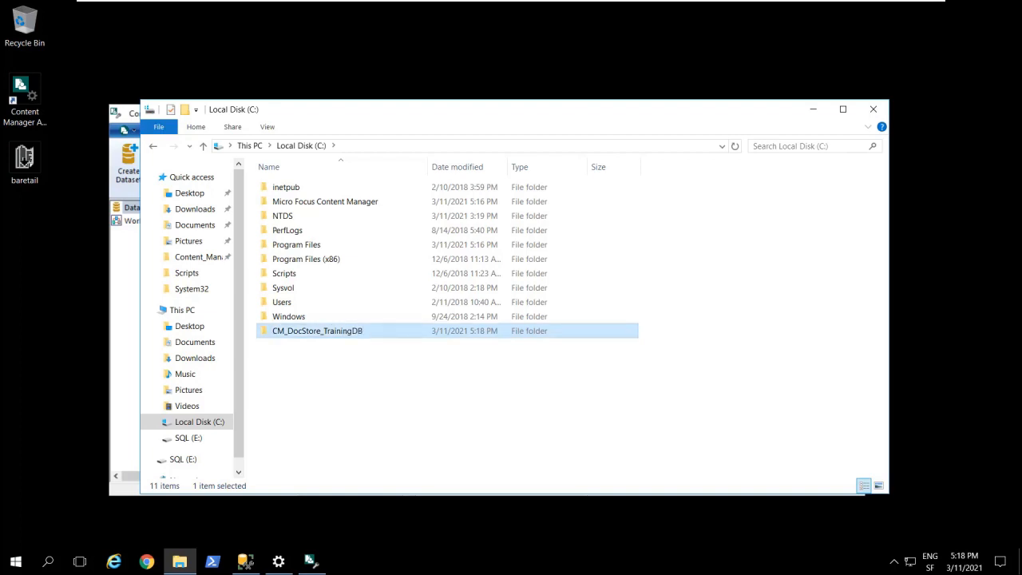
Open the advanced sharing settings of the CM_DocStore_TrainingDB folder and enable sharing under its default share name.
{"action": "key", "text": "shift+F10"}
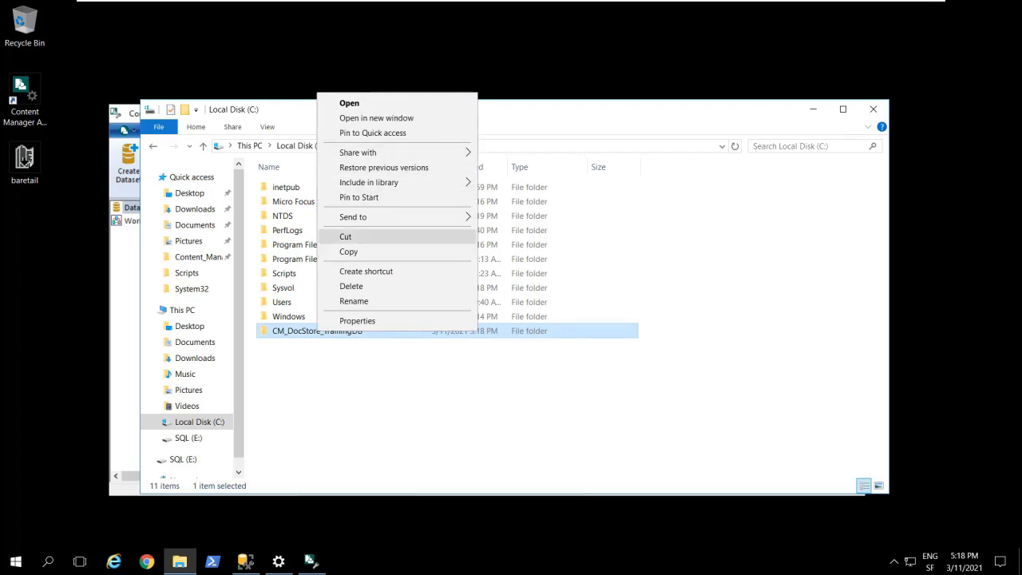
{"action": "key", "text": "Return"}
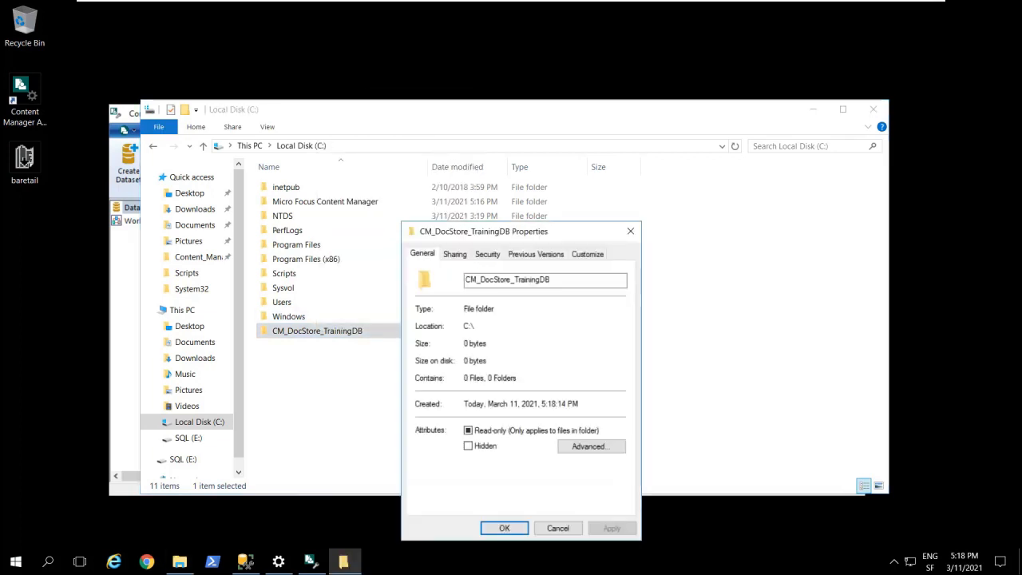
{"action": "key", "text": "ctrl+Tab"}
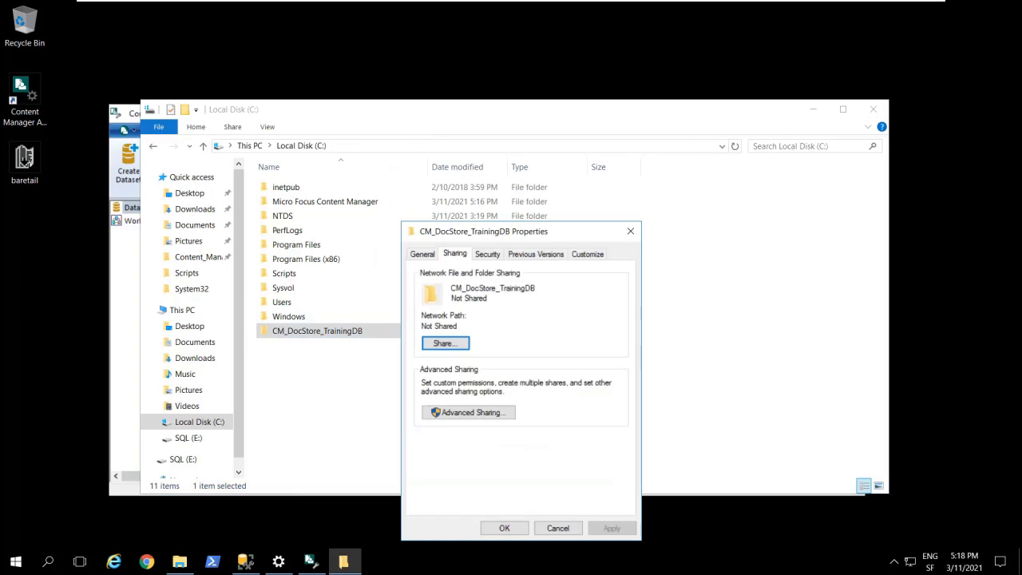
{"action": "key", "text": "Tab"}
{"action": "key", "text": "Return"}
{"action": "key", "text": "space"}
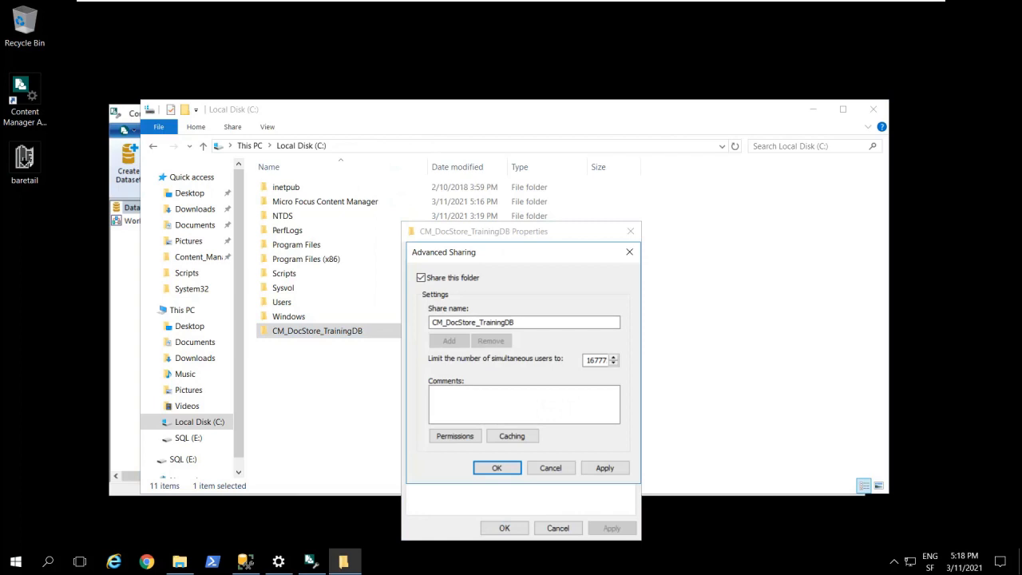
Open the share permissions of the CM_DocStore_TrainingDB folder and add the Administrators group.
{"action": "key", "text": "Tab"}
{"action": "key", "text": "Return"}
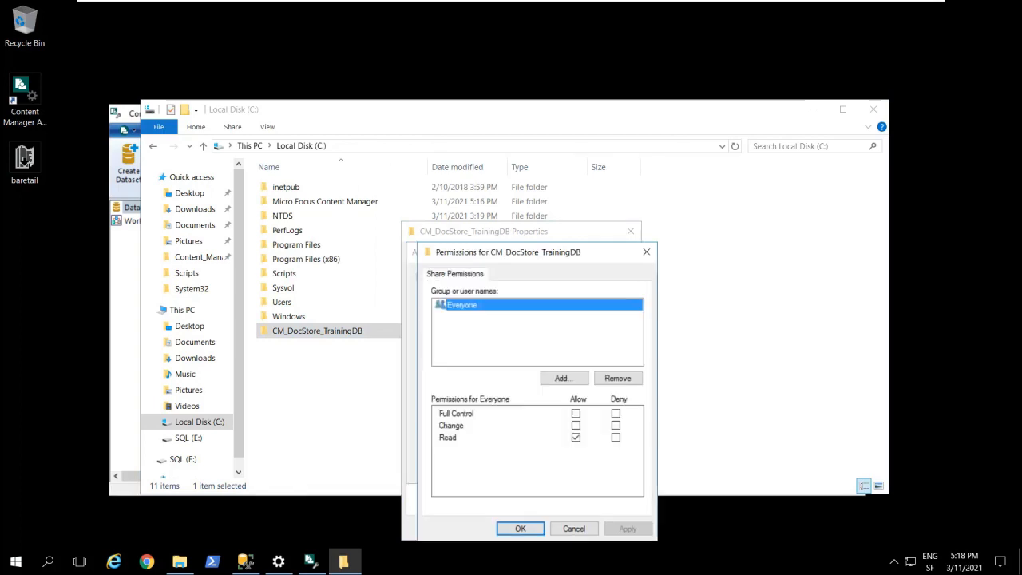
{"action": "key", "text": "Tab"}
{"action": "key", "text": "Return"}
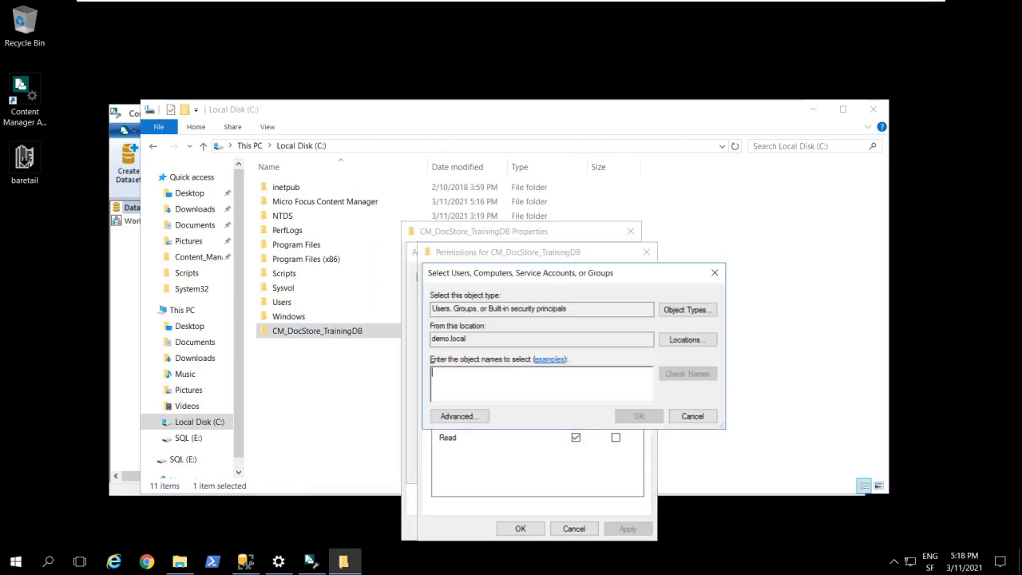
{"action": "type", "text": "adminis"}
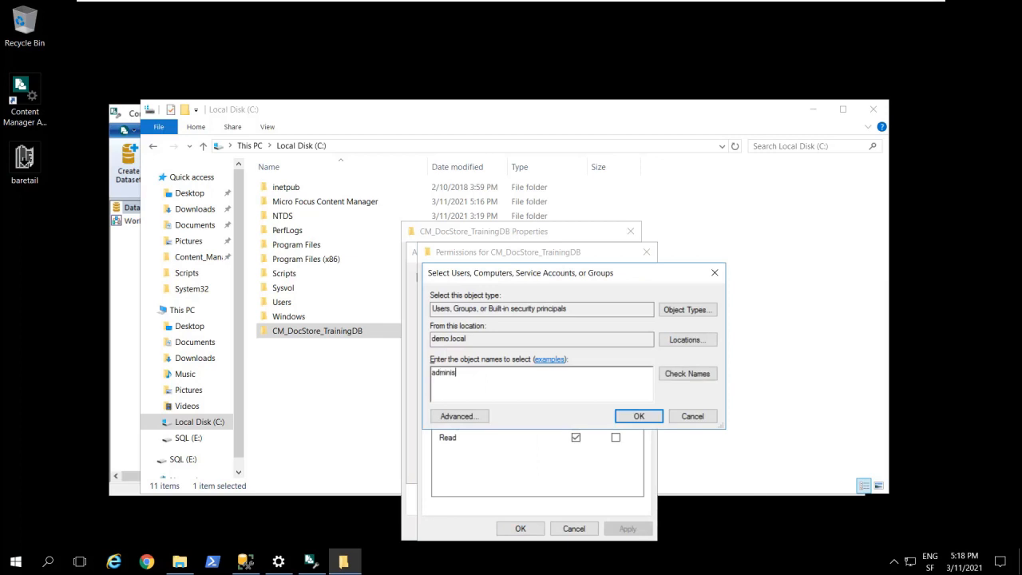
{"action": "type", "text": "trators"}
{"action": "key", "text": "Tab"}
{"action": "key", "text": "Return"}
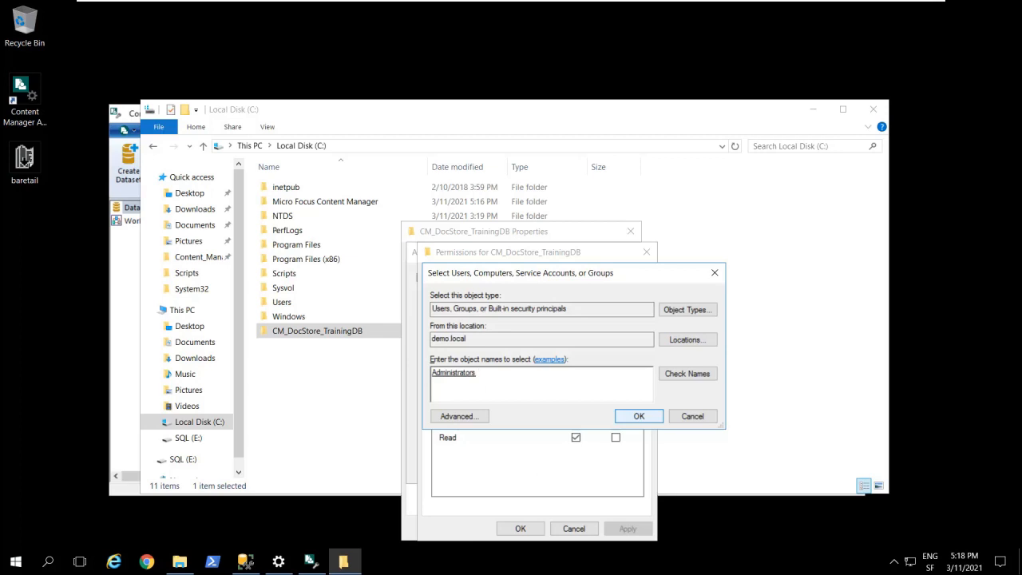
{"action": "key", "text": "Return"}
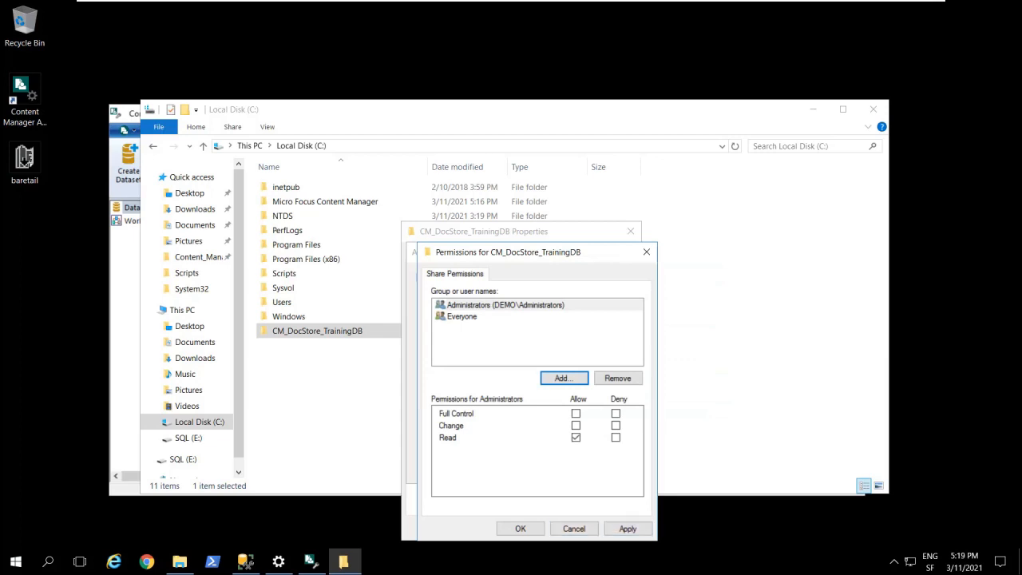
Allow Full Control on the share for Administrators, then apply the sharing settings and close the folder's properties.
{"action": "left_click", "coordinate": [506, 305]}
{"action": "left_click", "coordinate": [576, 413]}
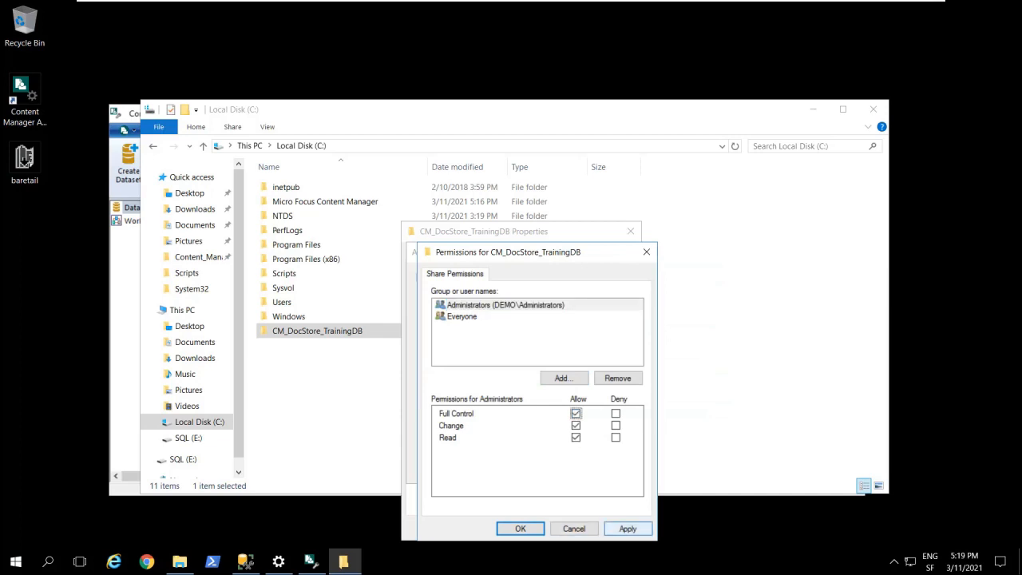
{"action": "left_click", "coordinate": [627, 529]}
{"action": "left_click", "coordinate": [520, 528]}
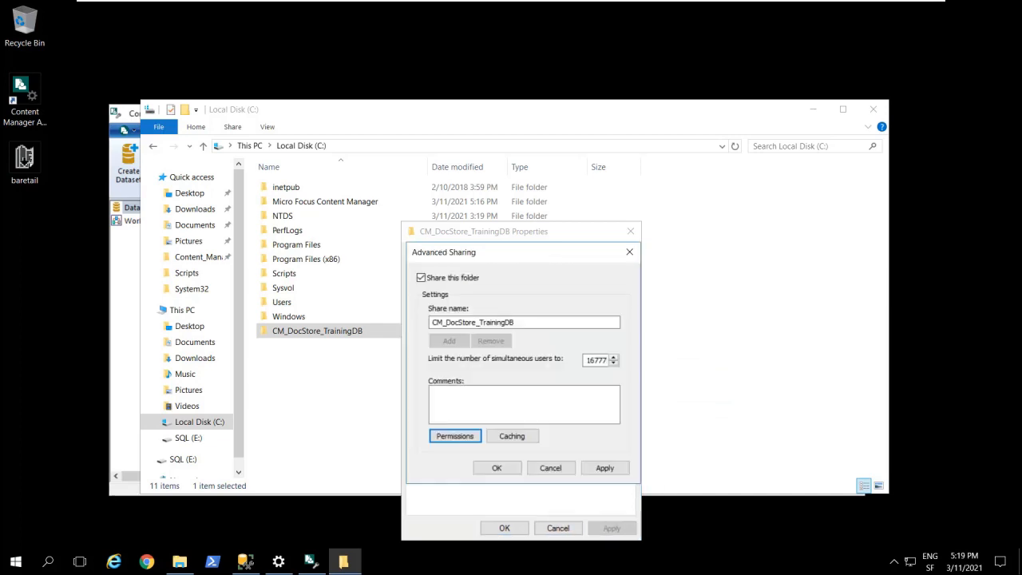
{"action": "left_click", "coordinate": [497, 468]}
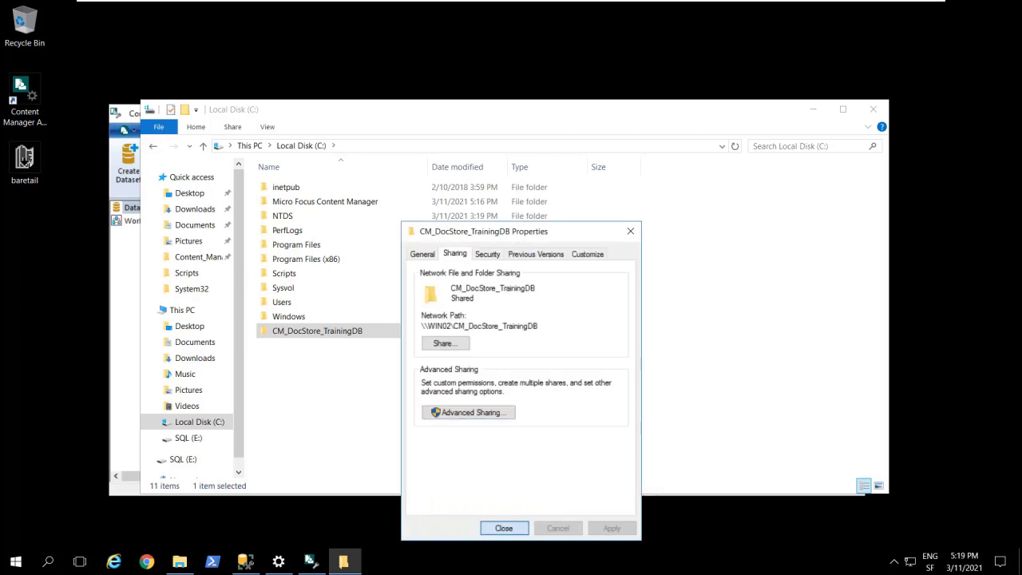
{"action": "left_click", "coordinate": [503, 529]}
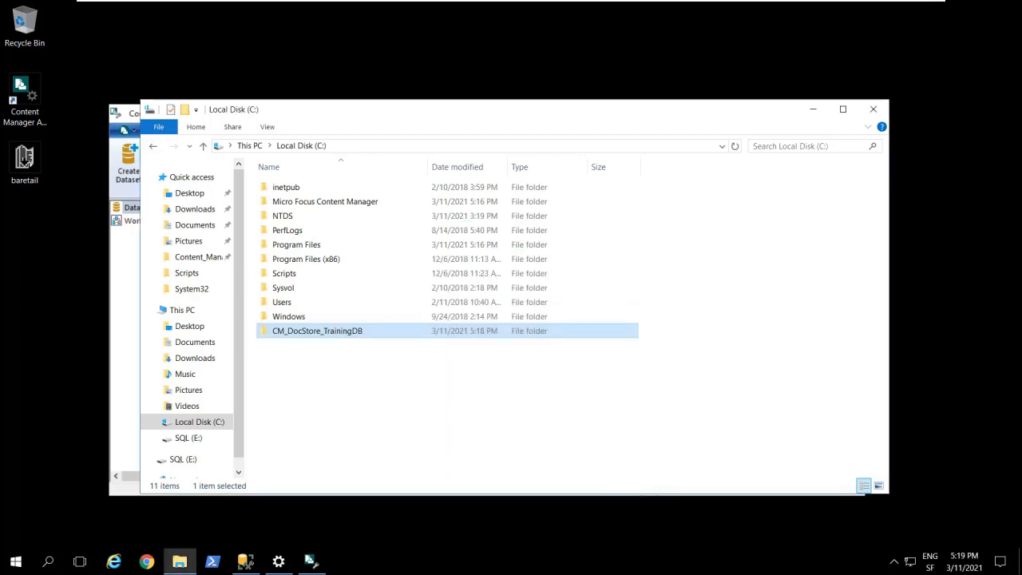
Open the CM_DocStore_TrainingDB folder and check access to it through the network path \\WIN02\CM_DocStore_TrainingDB.
{"action": "key", "text": "Return"}
{"action": "key", "text": "alt+d"}
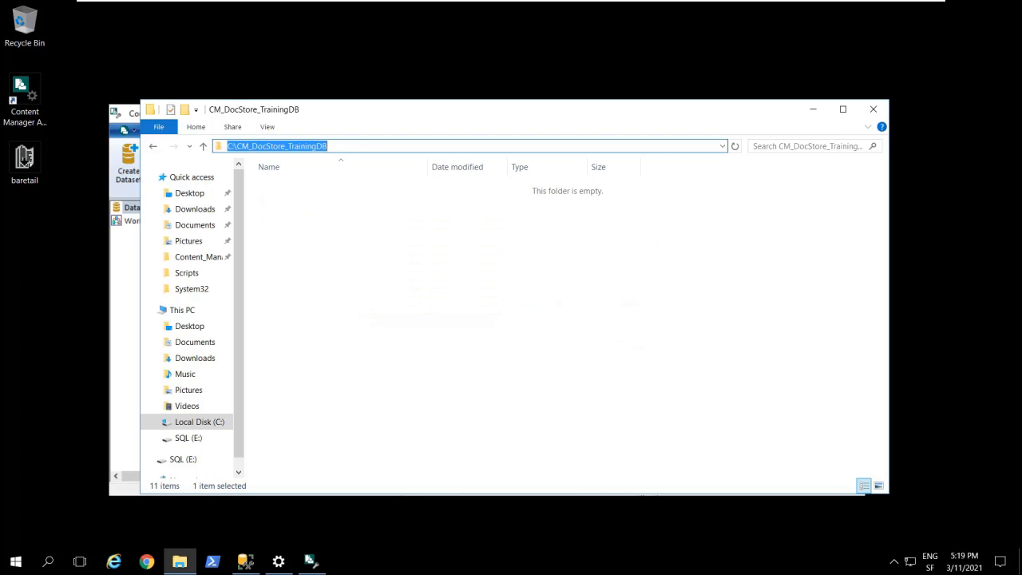
{"action": "key", "text": "Home"}
{"action": "key", "text": "ctrl+shift+Right"}
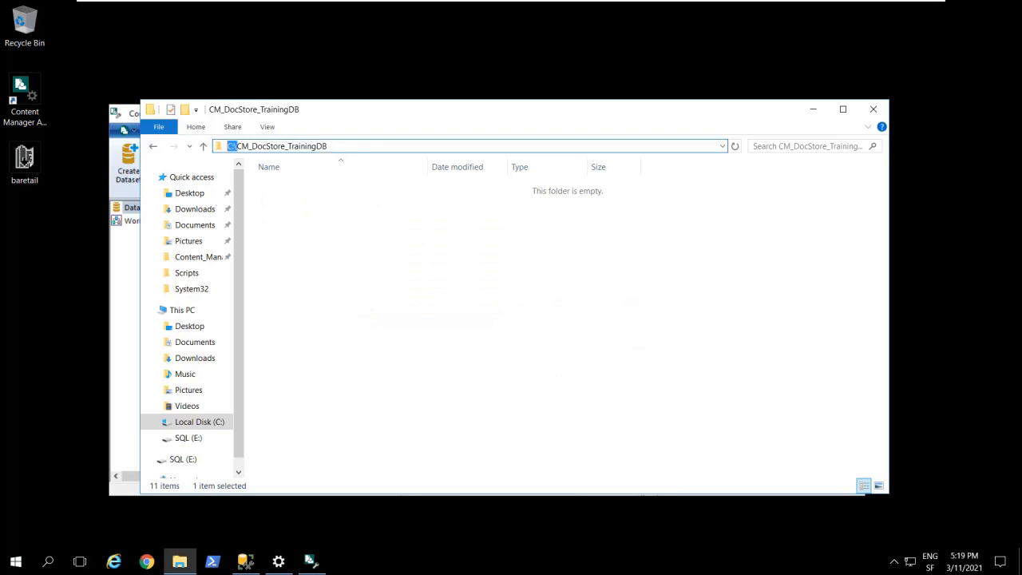
{"action": "type", "text": "\\WIN02"}
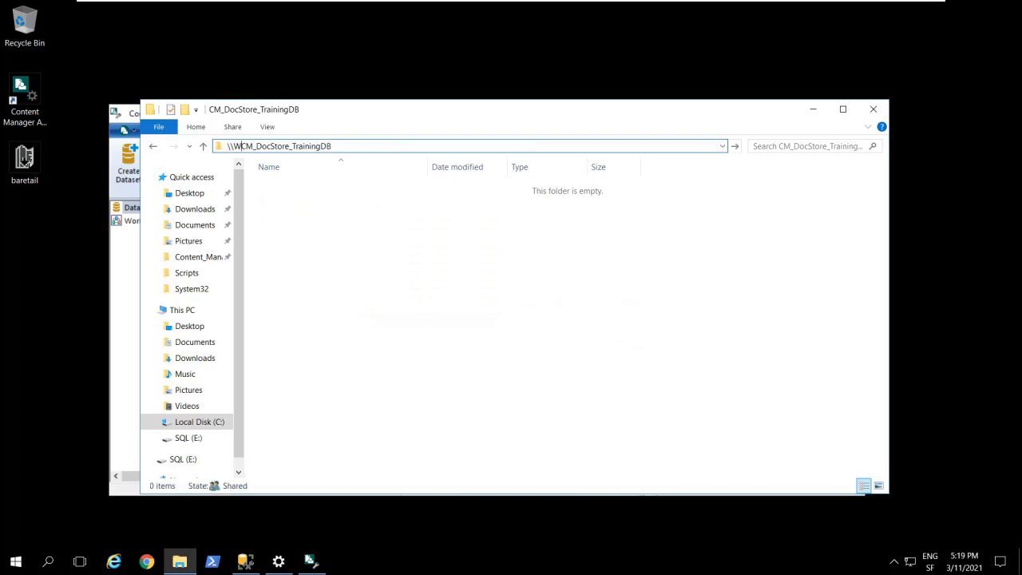
{"action": "type", "text": "\\"}
{"action": "key", "text": "Return"}
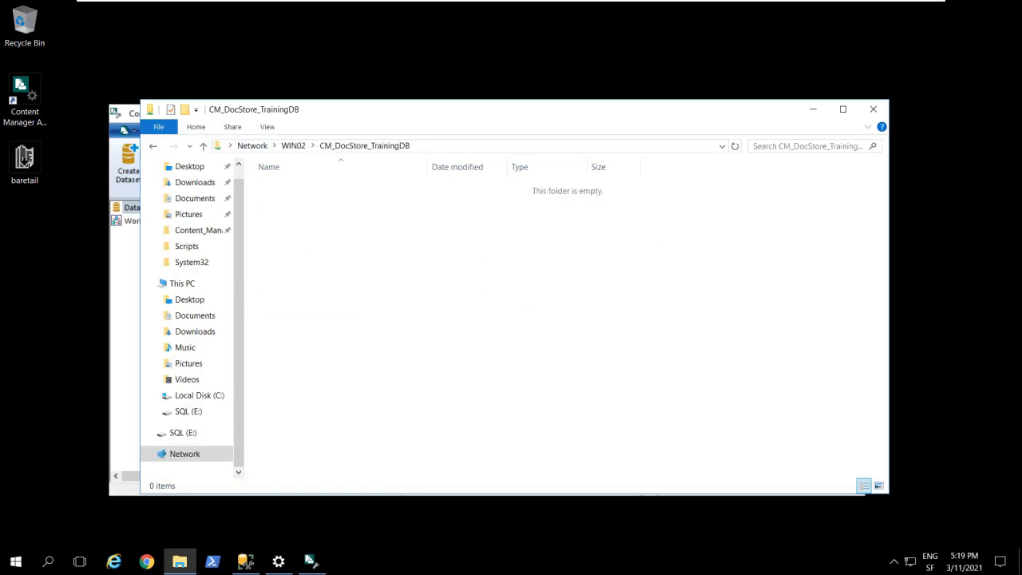
{"action": "key", "text": "alt+d"}
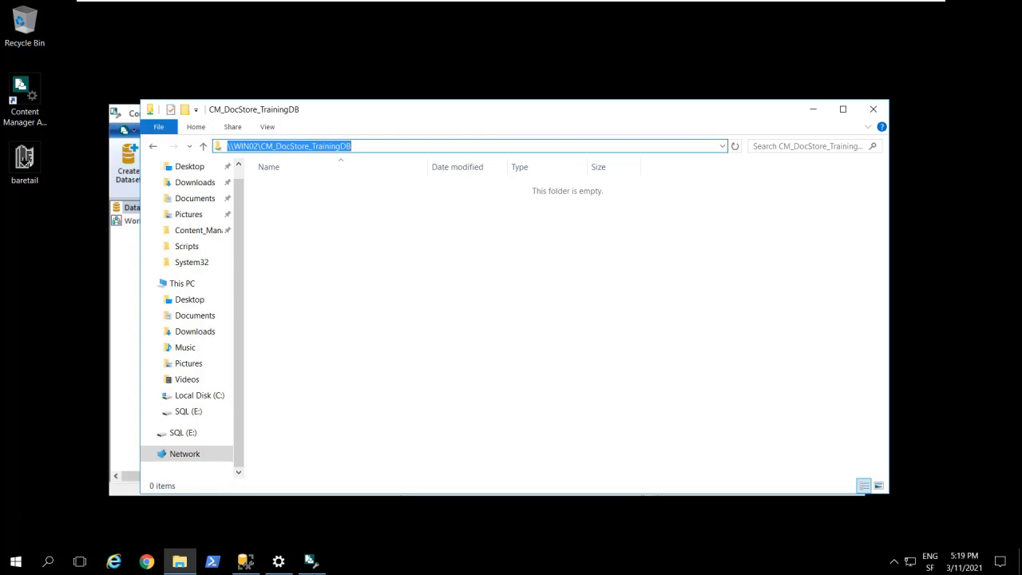
Switch to Content Manager Enterprise Studio and create a workgroup server named WIN02 with the default settings.
{"action": "left_click", "coordinate": [812, 108]}
{"action": "right_click", "coordinate": [289, 221]}
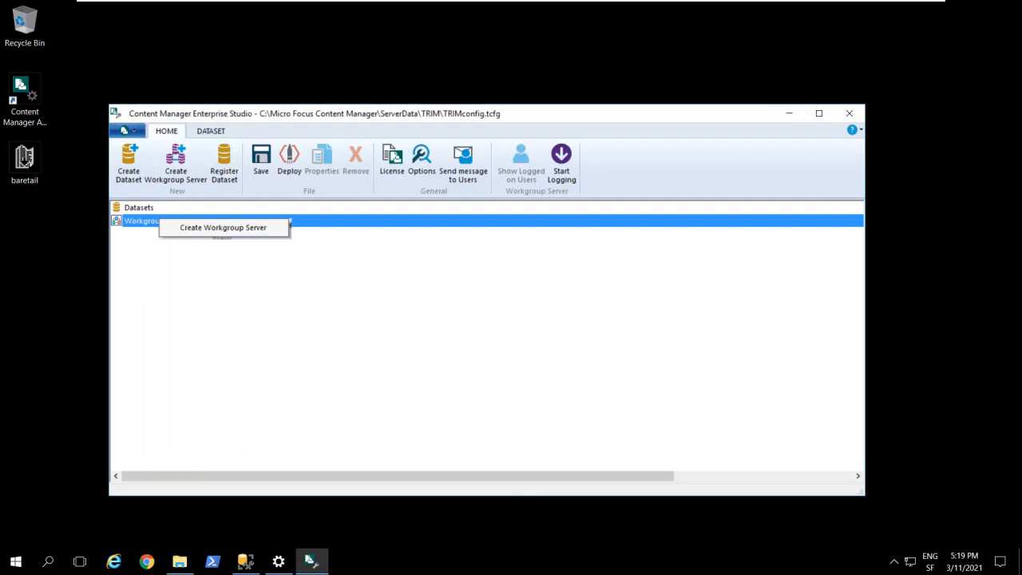
{"action": "left_click", "coordinate": [286, 227]}
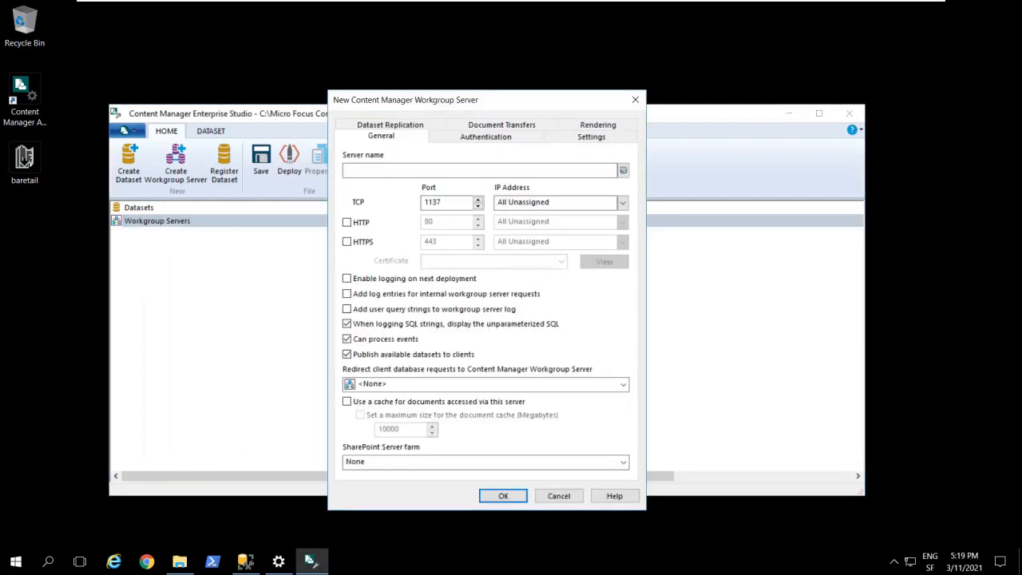
{"action": "type", "text": "WIN02"}
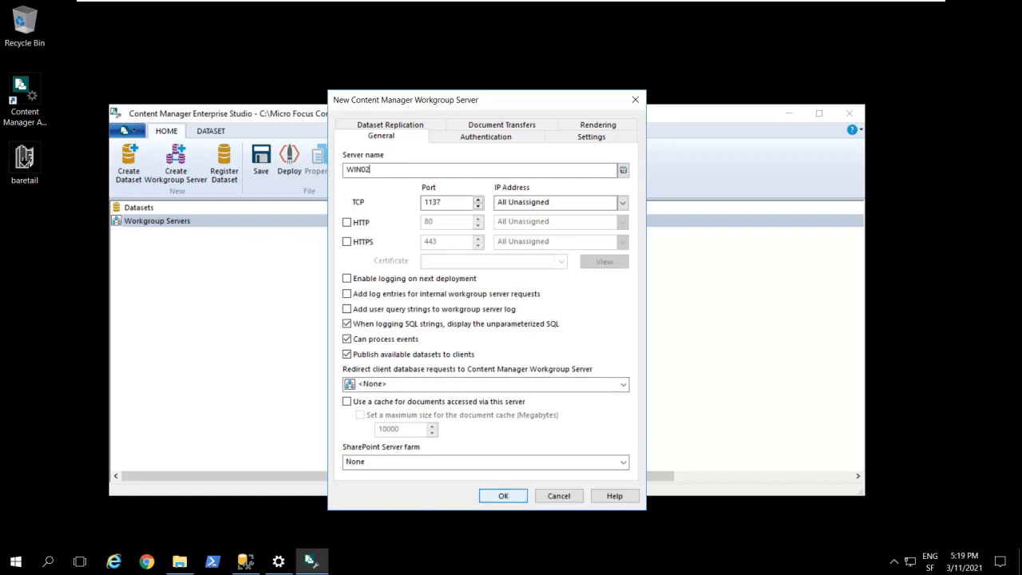
{"action": "key", "text": "Return"}
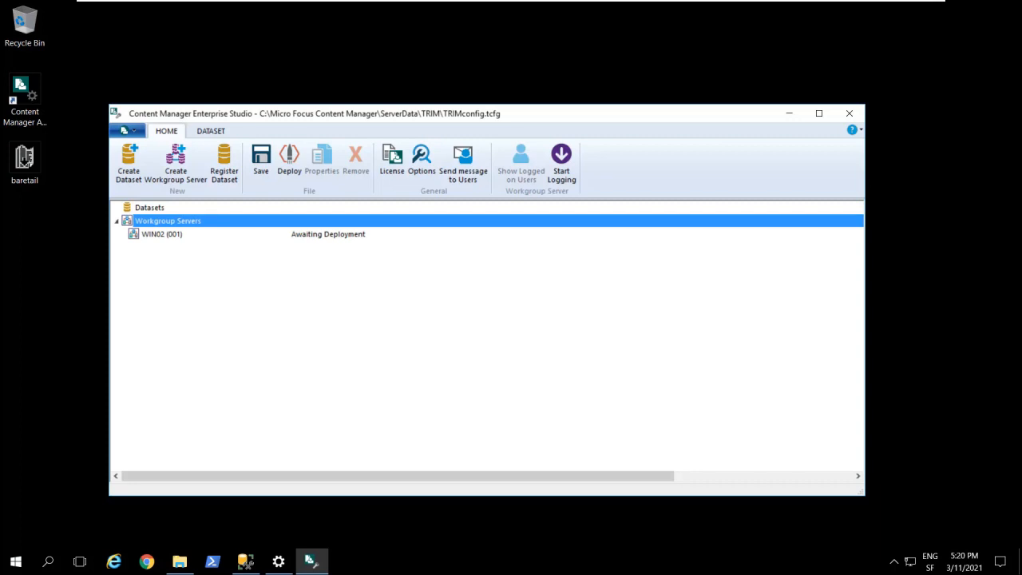
Switch to SQL Server Management Studio, create a database named TrainingDB with default settings, and expand it.
{"action": "left_click", "coordinate": [245, 561]}
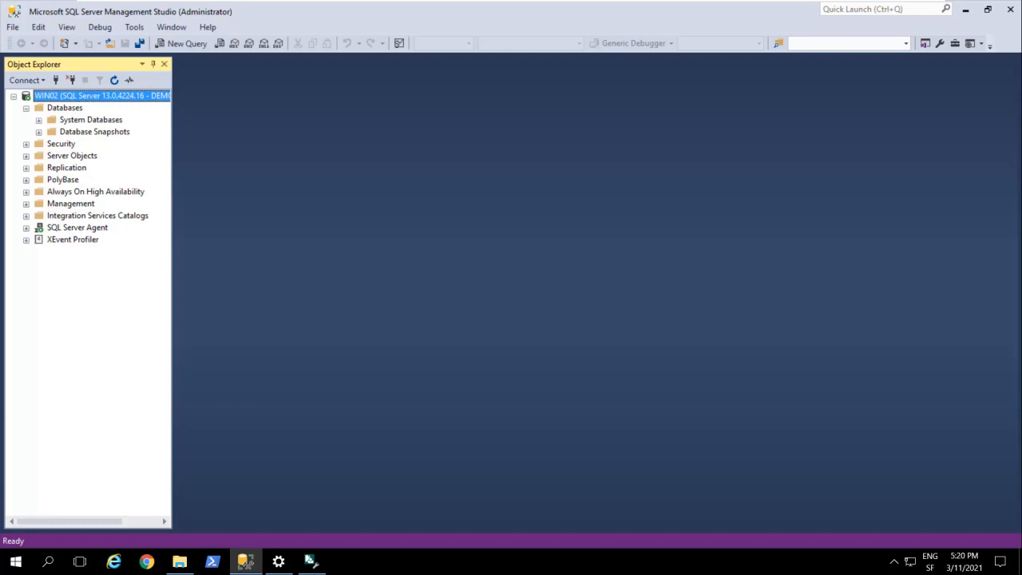
{"action": "left_click", "coordinate": [65, 107]}
{"action": "right_click", "coordinate": [62, 109]}
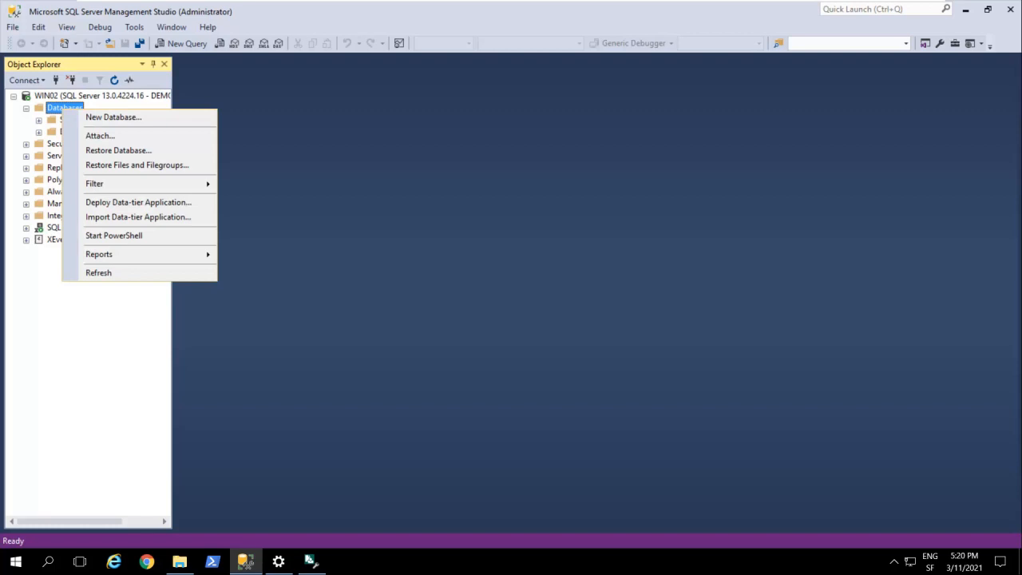
{"action": "left_click", "coordinate": [114, 118]}
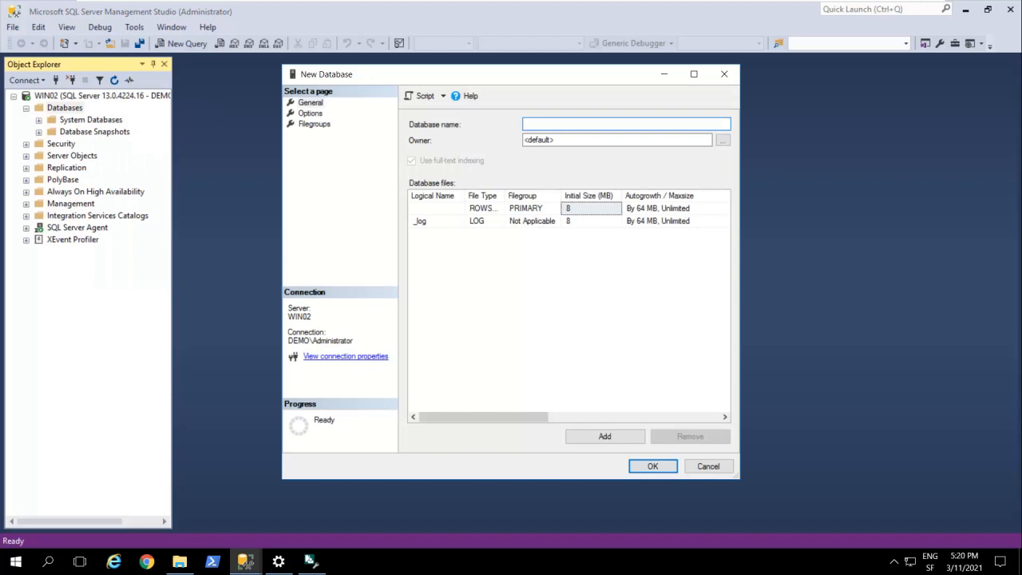
{"action": "type", "text": "TrainingDB"}
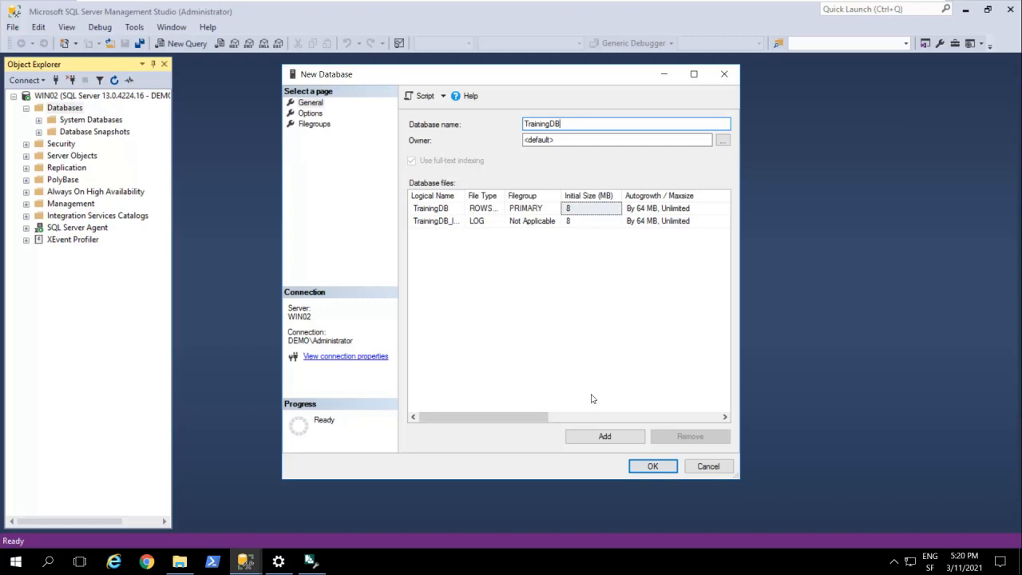
{"action": "left_click", "coordinate": [665, 469]}
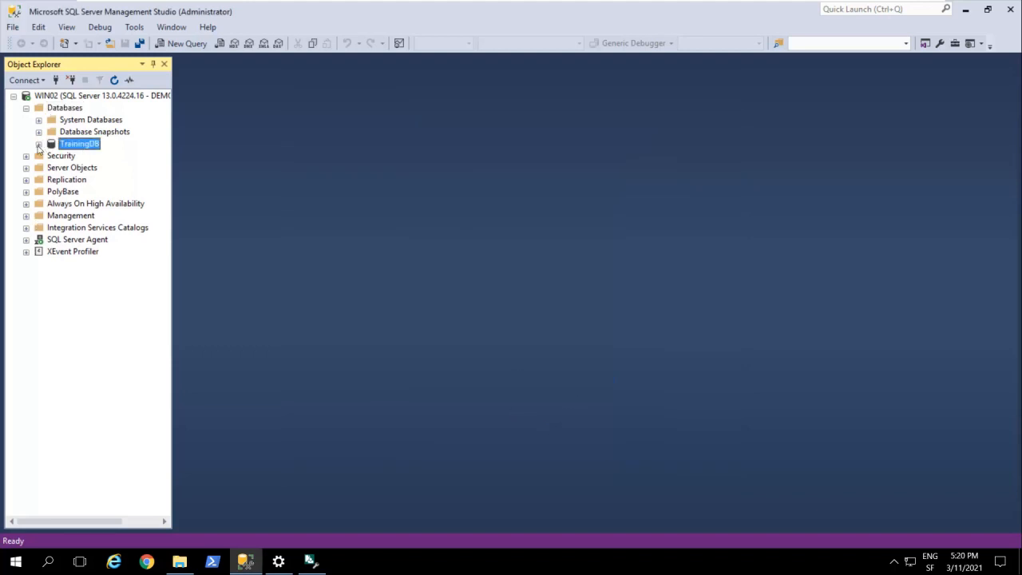
{"action": "left_click", "coordinate": [38, 145]}
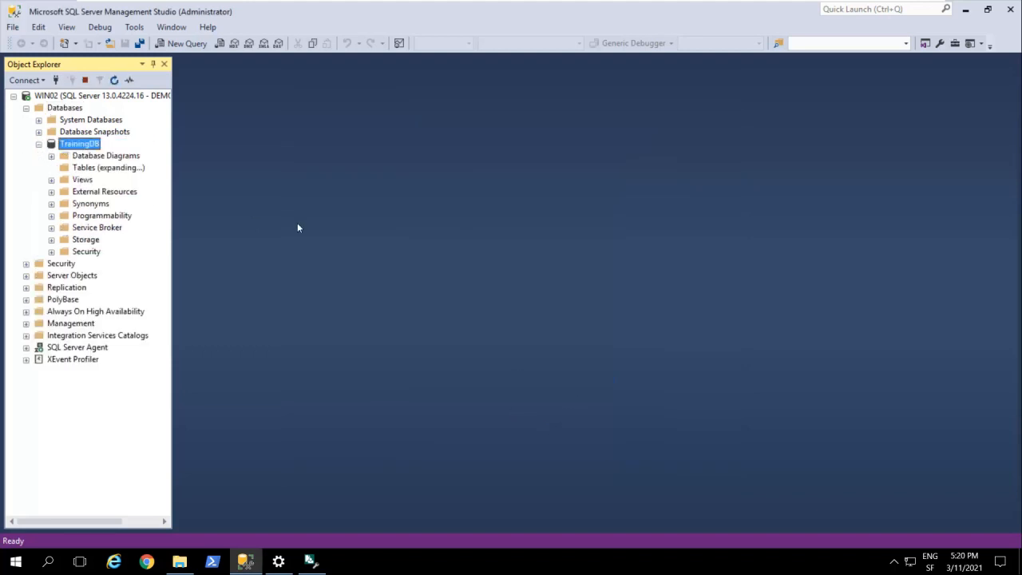
Return to Content Manager Enterprise Studio and start a new Microsoft SQL Server dataset named TrainingDB with identifier 12, continuing to its connection settings.
{"action": "left_click", "coordinate": [966, 14]}
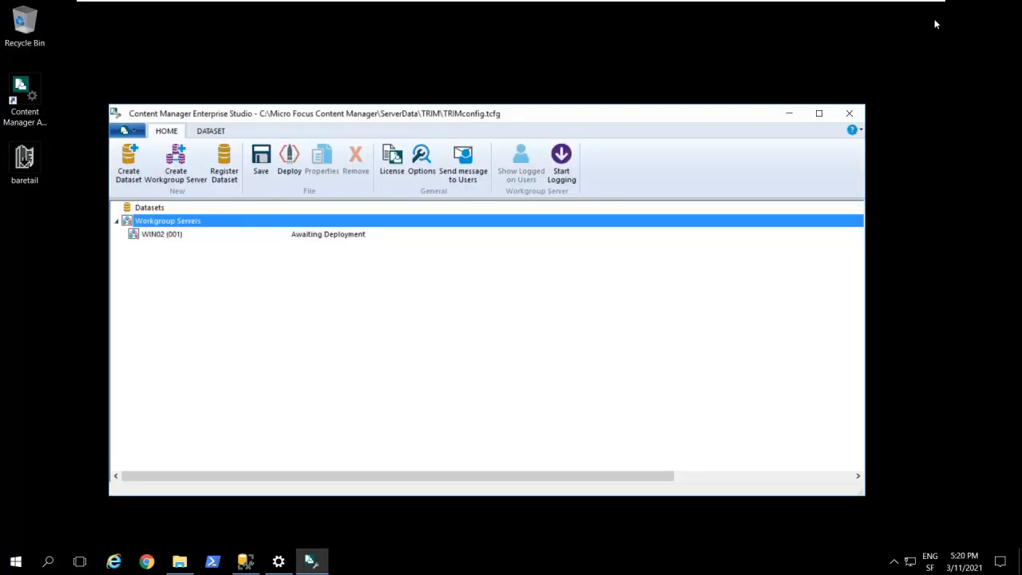
{"action": "left_click", "coordinate": [159, 209]}
{"action": "right_click", "coordinate": [159, 210]}
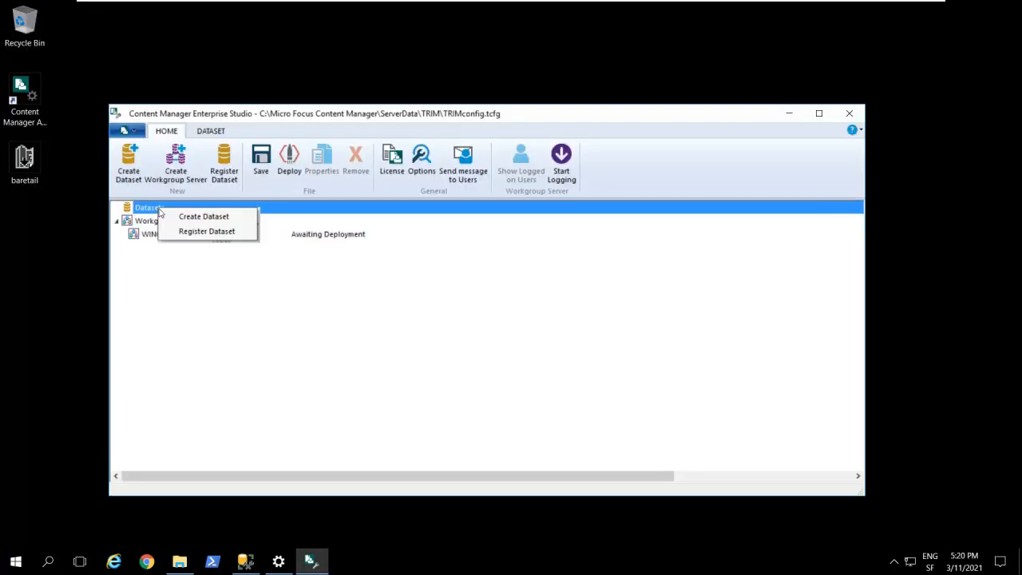
{"action": "left_click", "coordinate": [231, 217]}
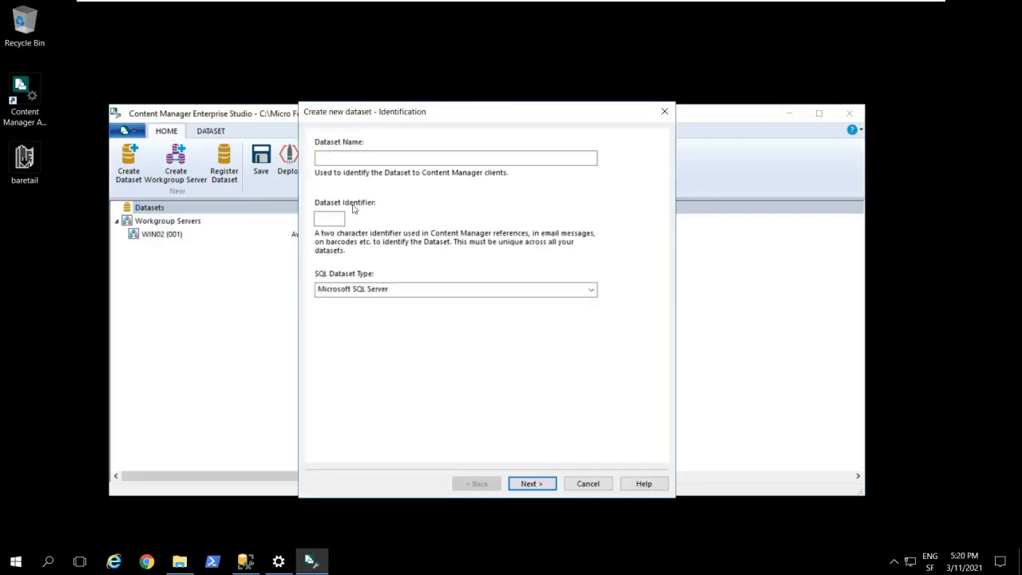
{"action": "type", "text": "TrainingDB"}
{"action": "key", "text": "Tab"}
{"action": "type", "text": "12"}
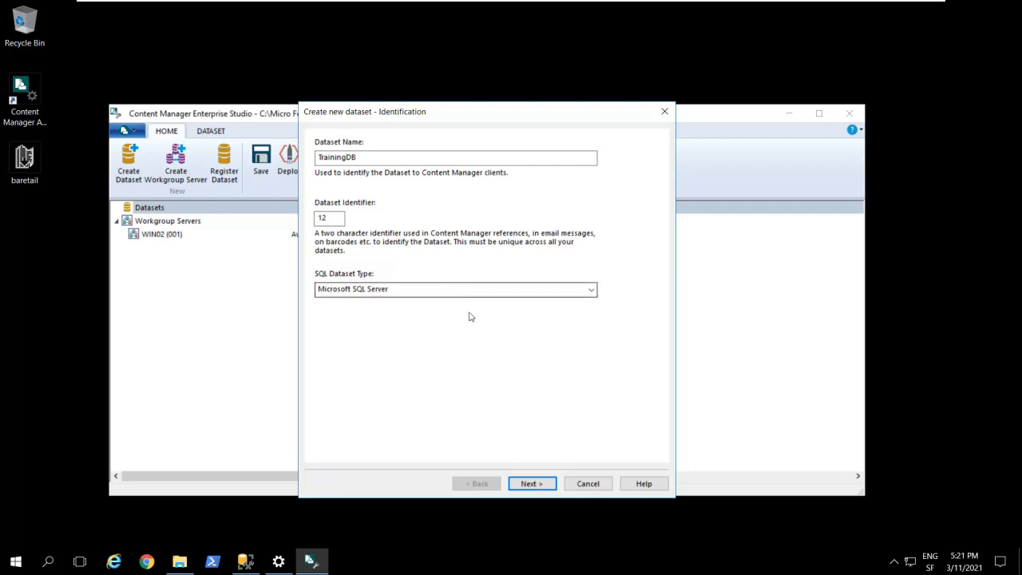
{"action": "left_click", "coordinate": [546, 484]}
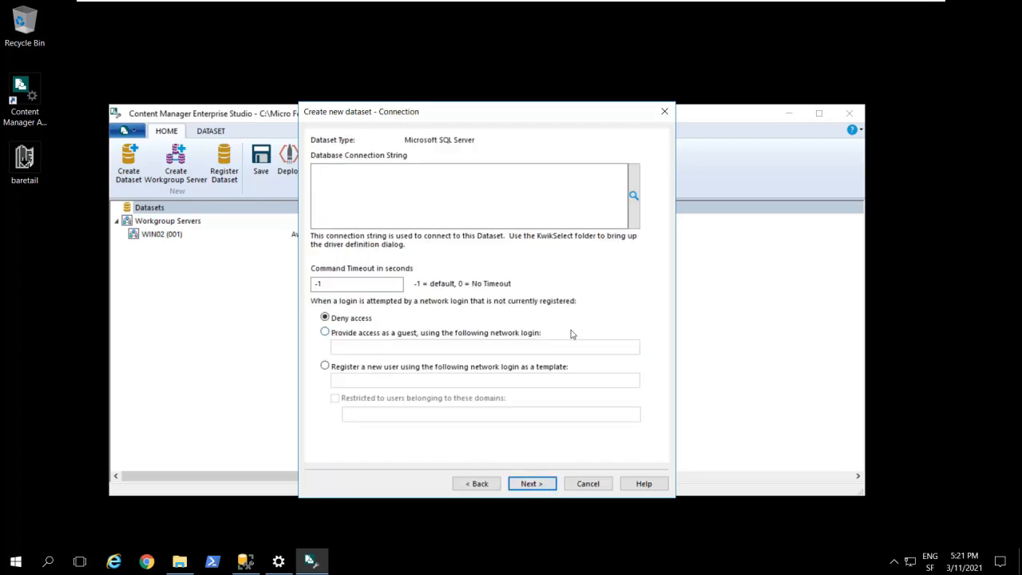
{"action": "left_click", "coordinate": [633, 196]}
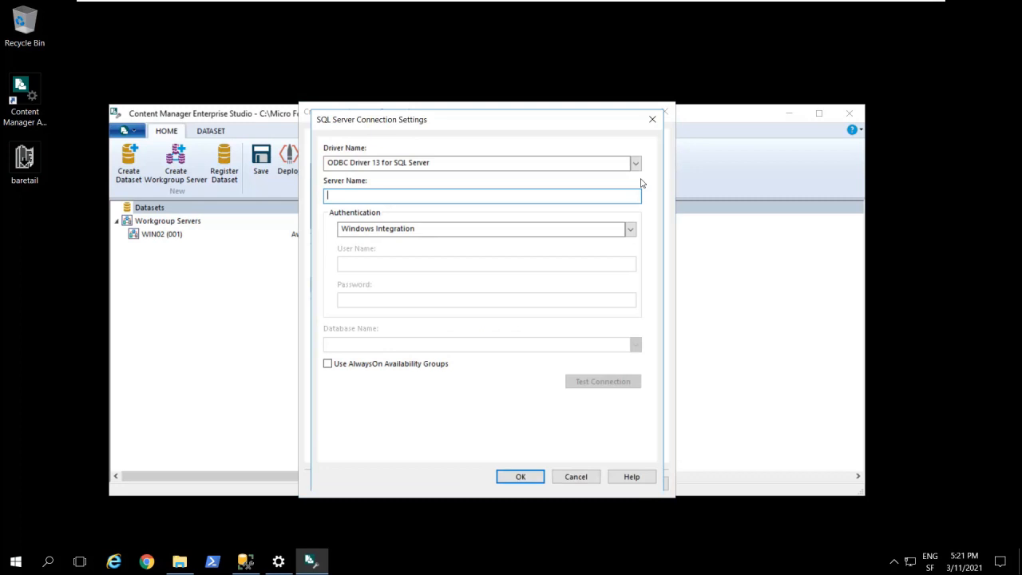
{"action": "left_click", "coordinate": [652, 119]}
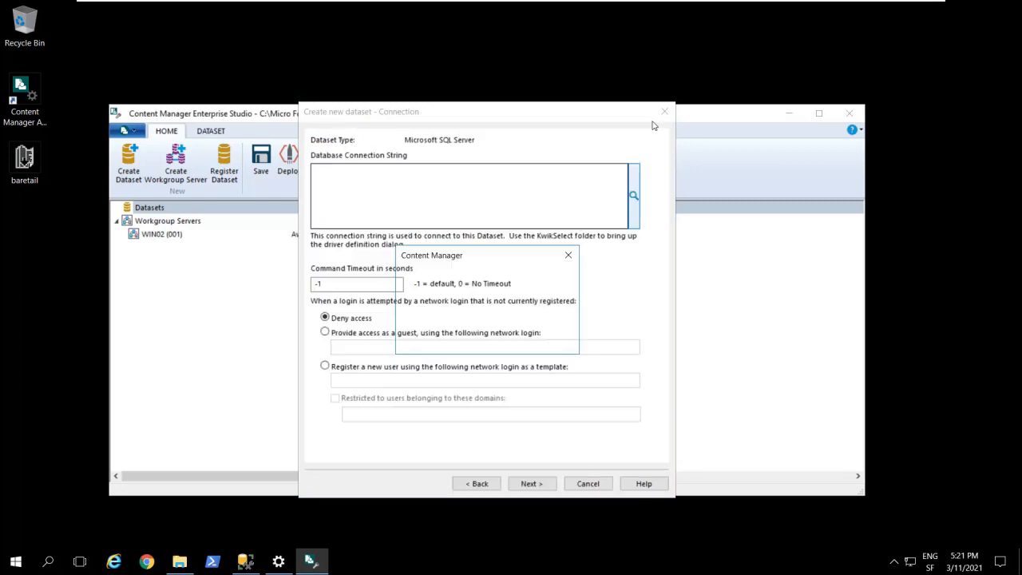
{"action": "left_click", "coordinate": [549, 337]}
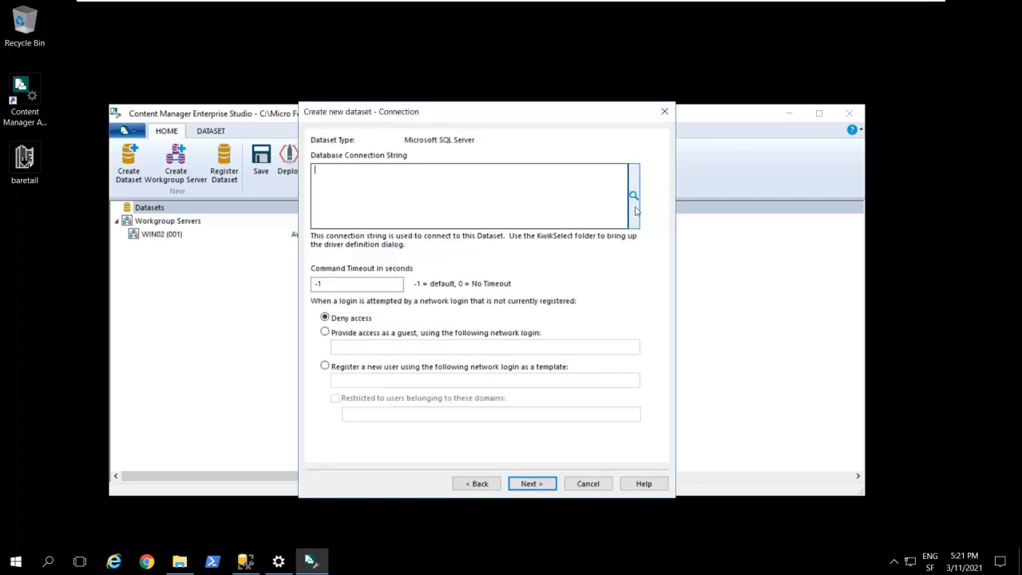
Set the SQL Server connection to ODBC Driver 17 for SQL Server, server WIN02, keeping Windows Integration authentication.
{"action": "left_click", "coordinate": [634, 197]}
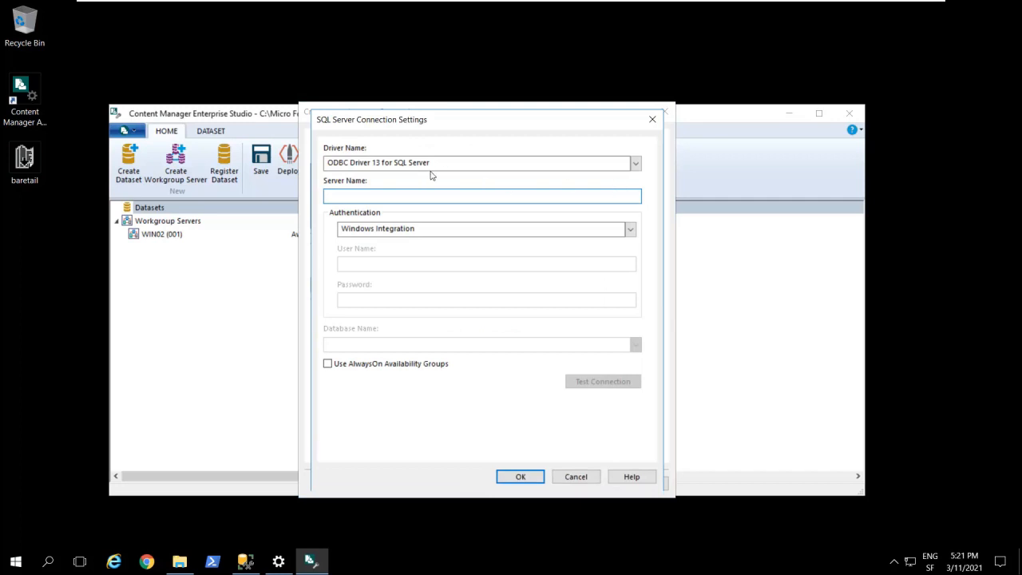
{"action": "left_click", "coordinate": [636, 163]}
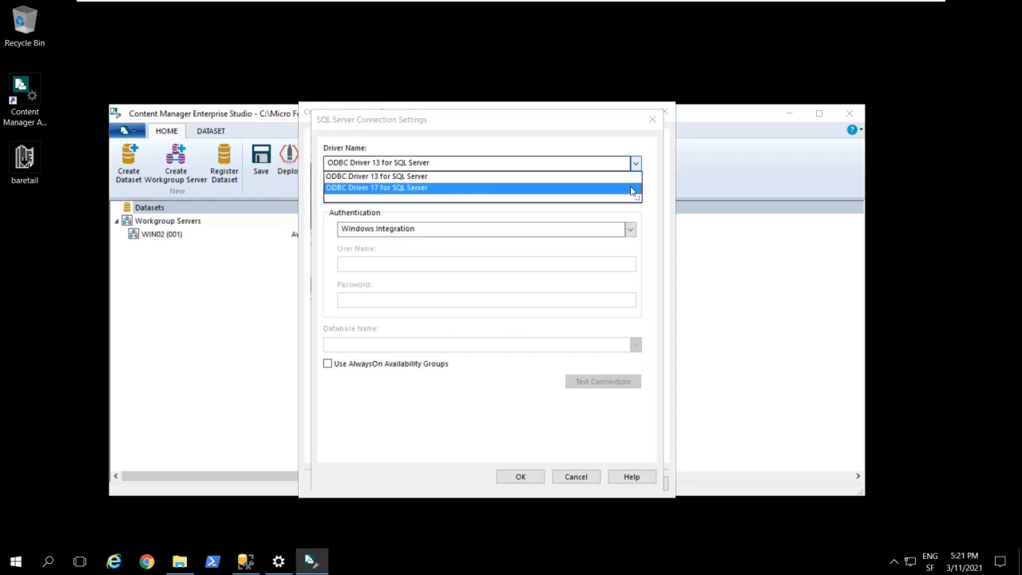
{"action": "left_click", "coordinate": [425, 189]}
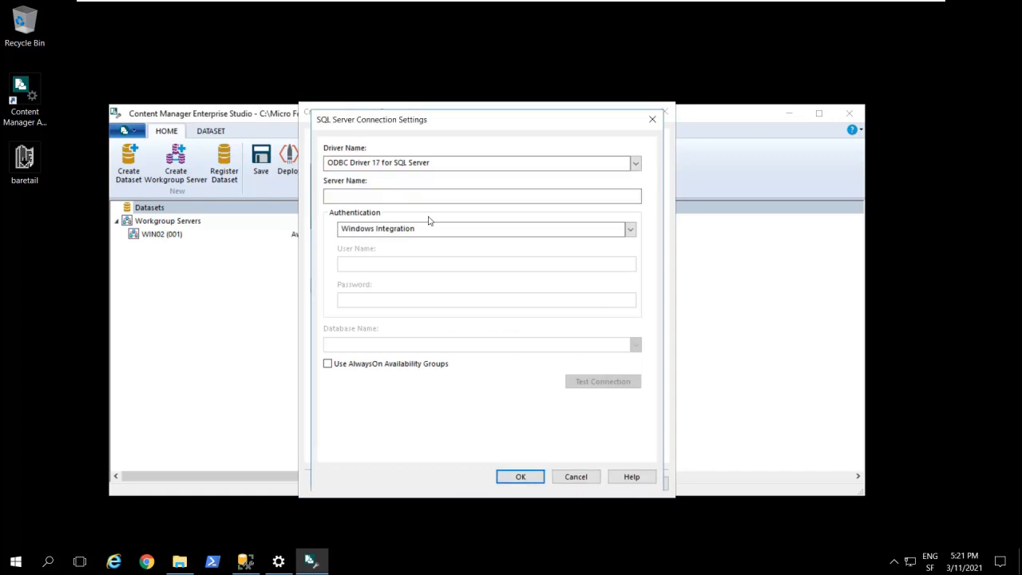
{"action": "left_click", "coordinate": [419, 197]}
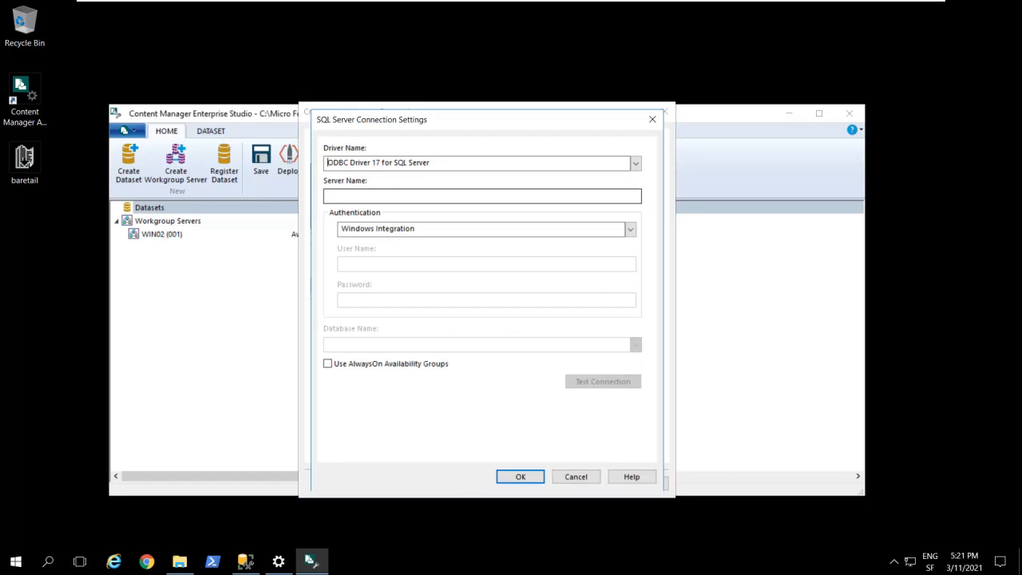
{"action": "left_click", "coordinate": [420, 196]}
{"action": "type", "text": "WIN02"}
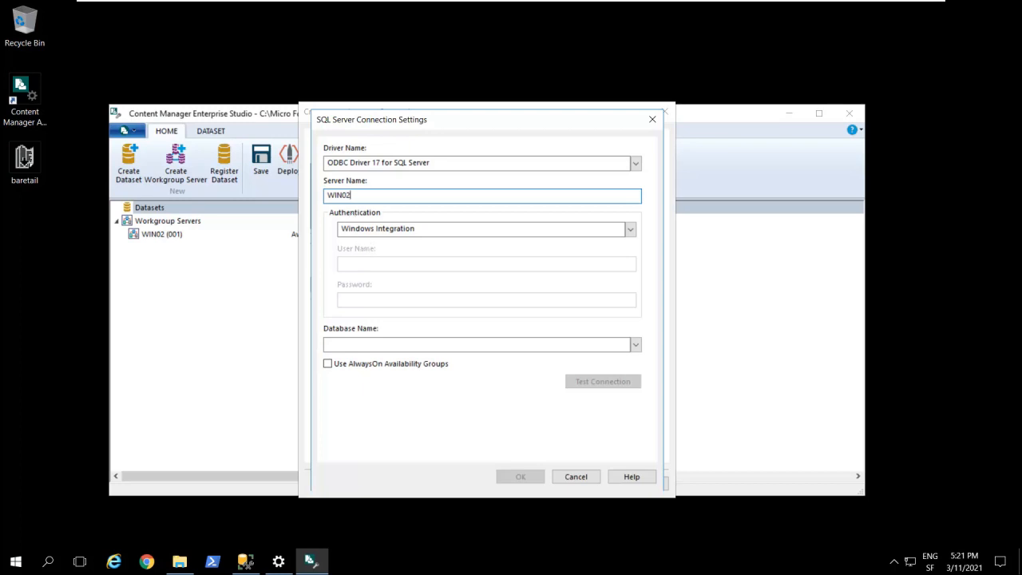
{"action": "left_click", "coordinate": [631, 230]}
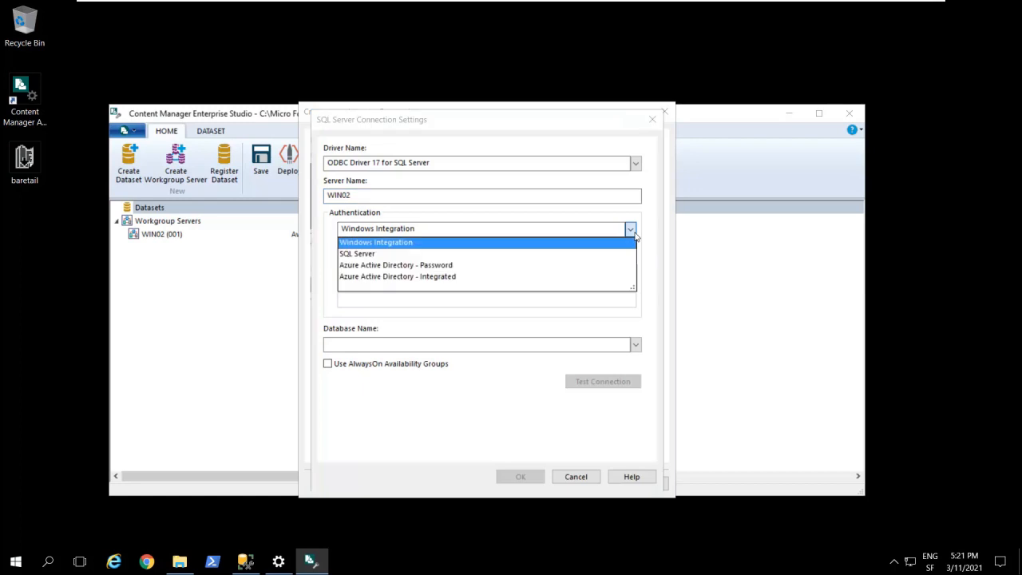
{"action": "left_click", "coordinate": [634, 233]}
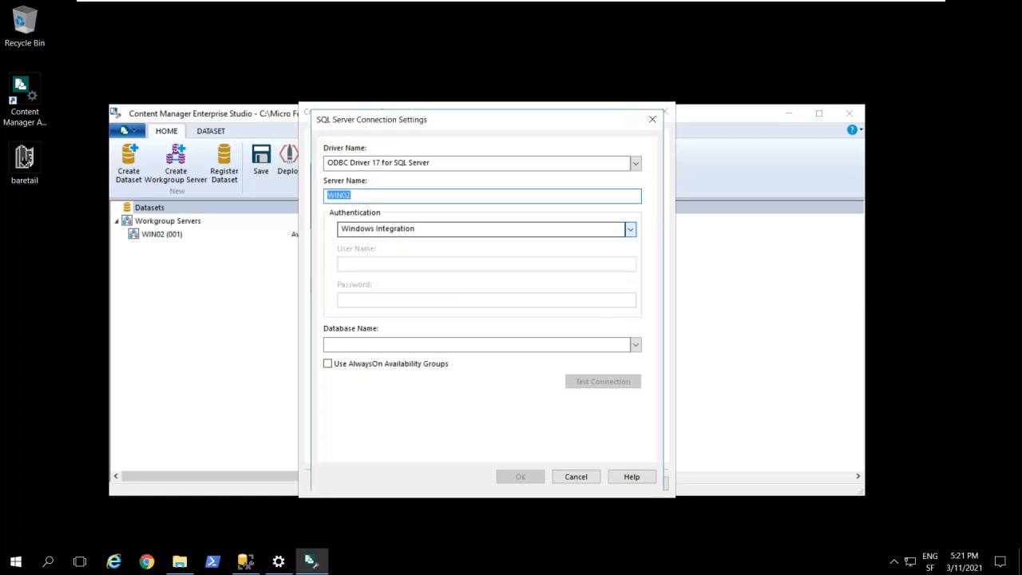
Choose the TrainingDB database, test the connection, and accept the SQL Server connection settings.
{"action": "left_click", "coordinate": [636, 345]}
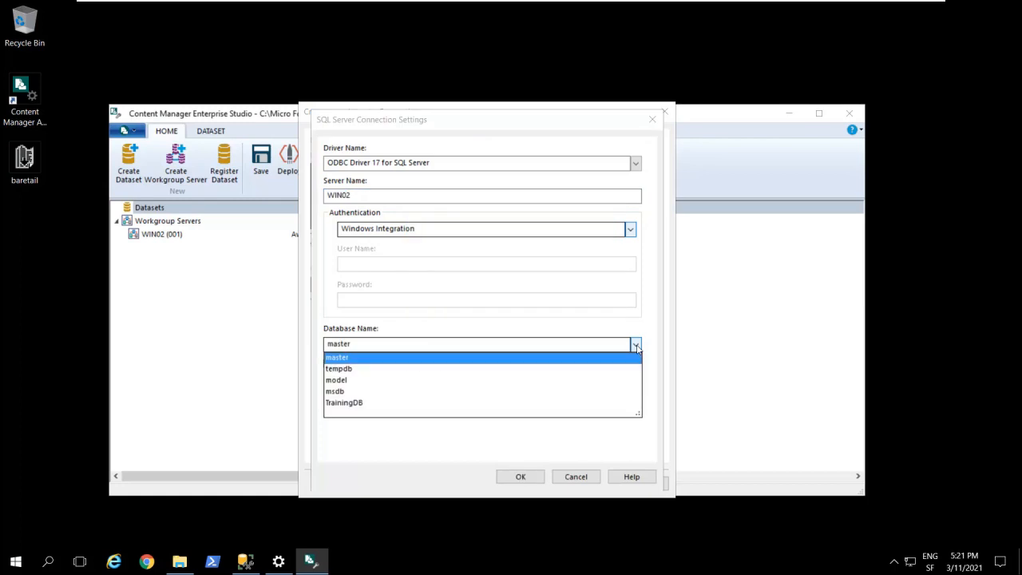
{"action": "left_click", "coordinate": [388, 405]}
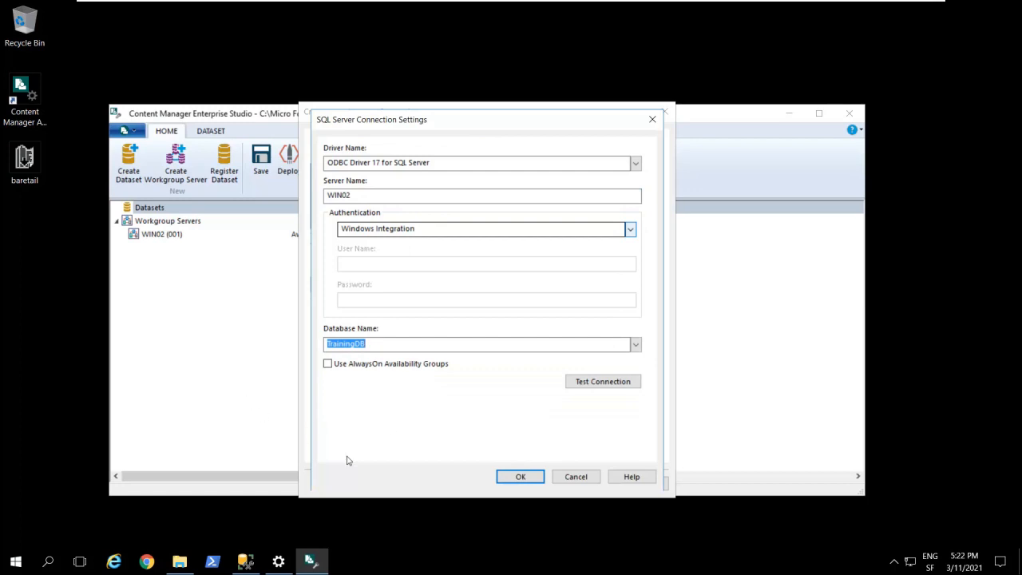
{"action": "left_click", "coordinate": [594, 387]}
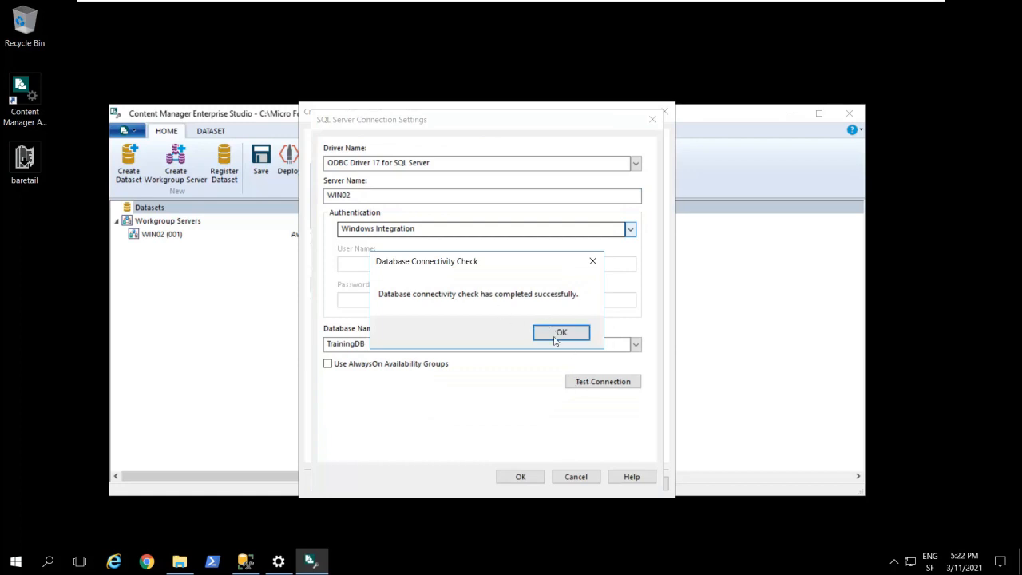
{"action": "left_click", "coordinate": [579, 336]}
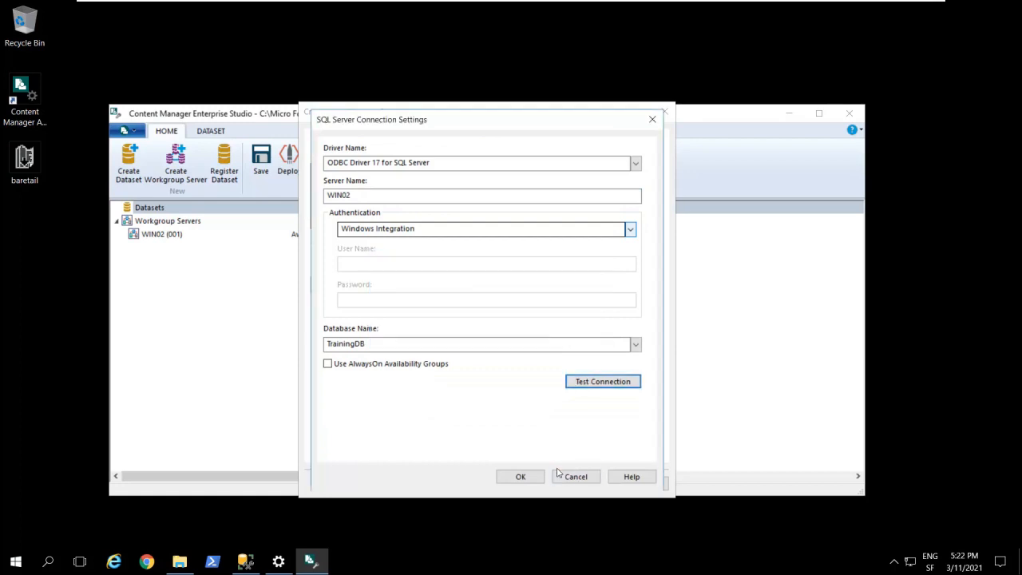
{"action": "left_click", "coordinate": [537, 477]}
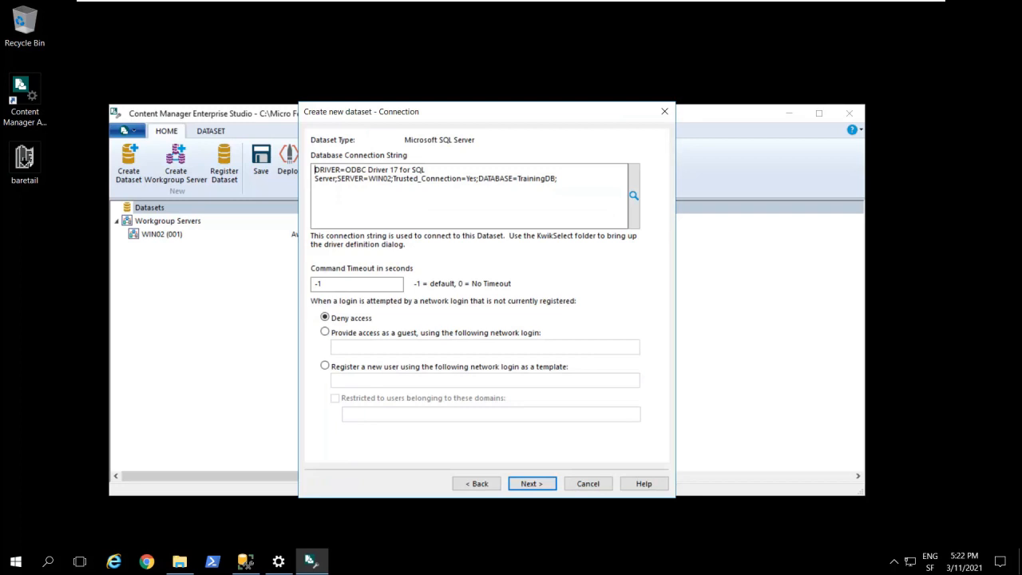
Keep the default connection, options and bulk load settings, and set the default document store path to \\WIN02\CM_DocStore_TrainingDB.
{"action": "left_click", "coordinate": [530, 484]}
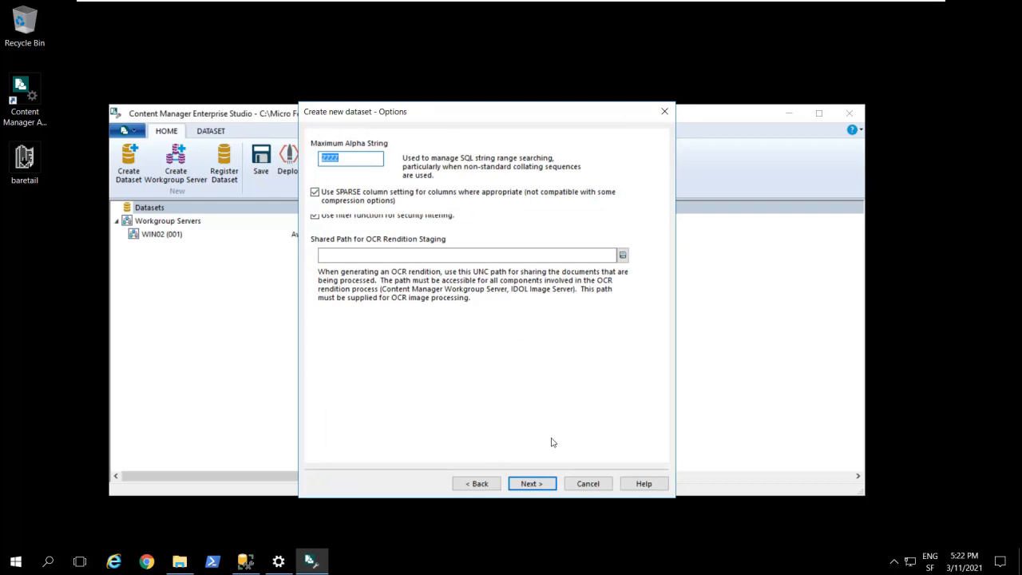
{"action": "left_click", "coordinate": [548, 486]}
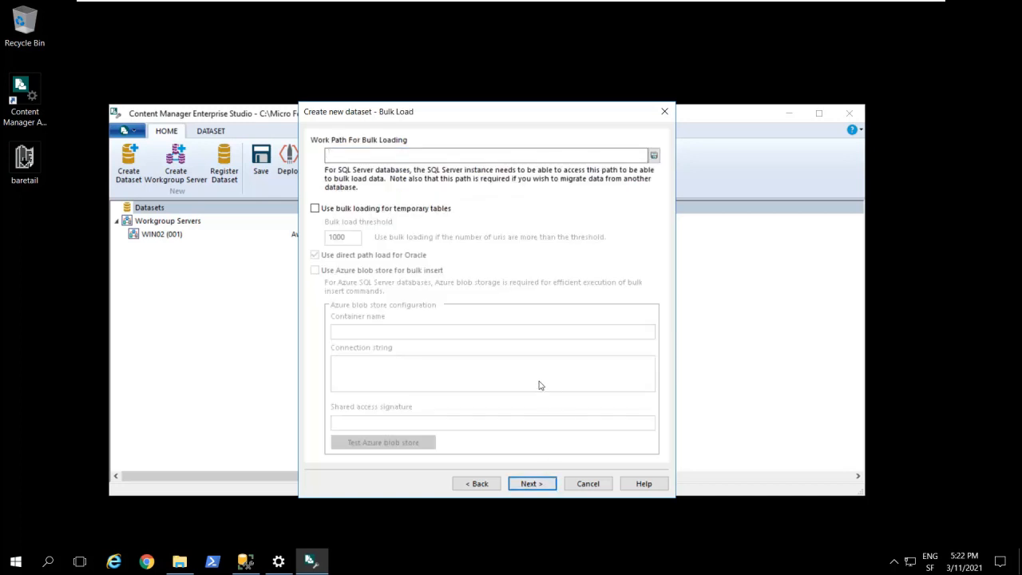
{"action": "left_click", "coordinate": [550, 484]}
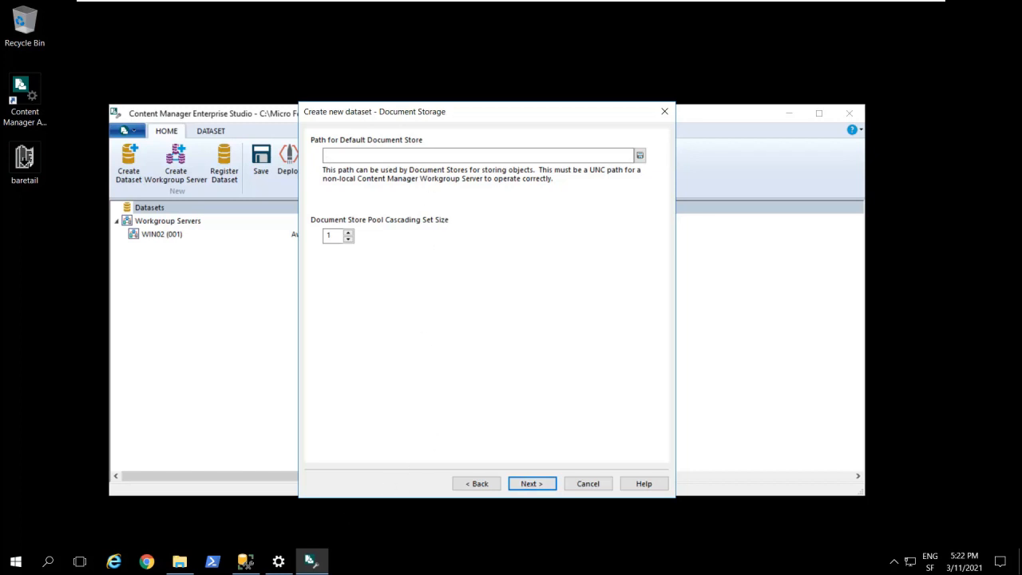
{"action": "type", "text": "\\\\WIN02\\CM_DocStore_TrainingDB"}
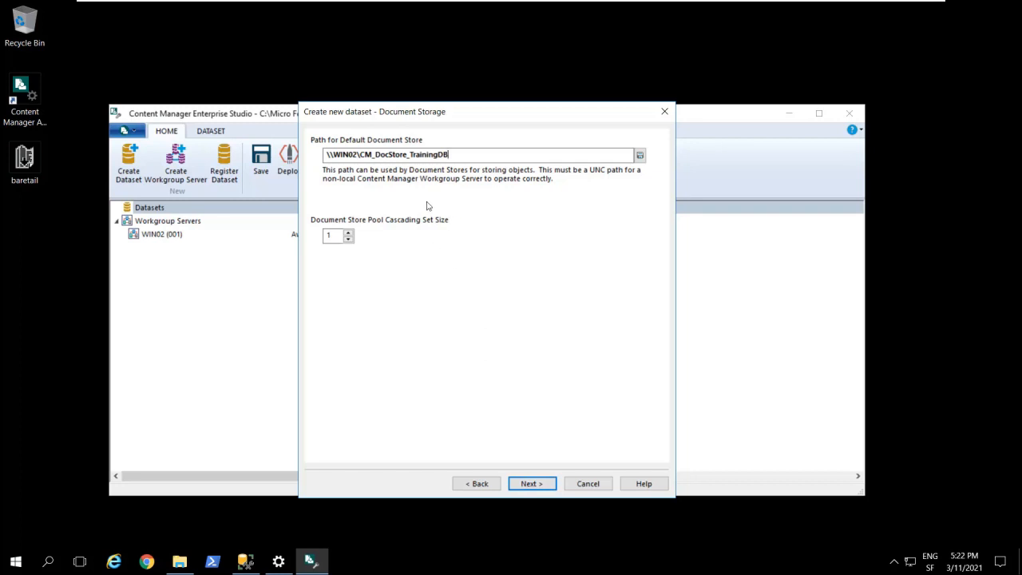
{"action": "left_click", "coordinate": [547, 488]}
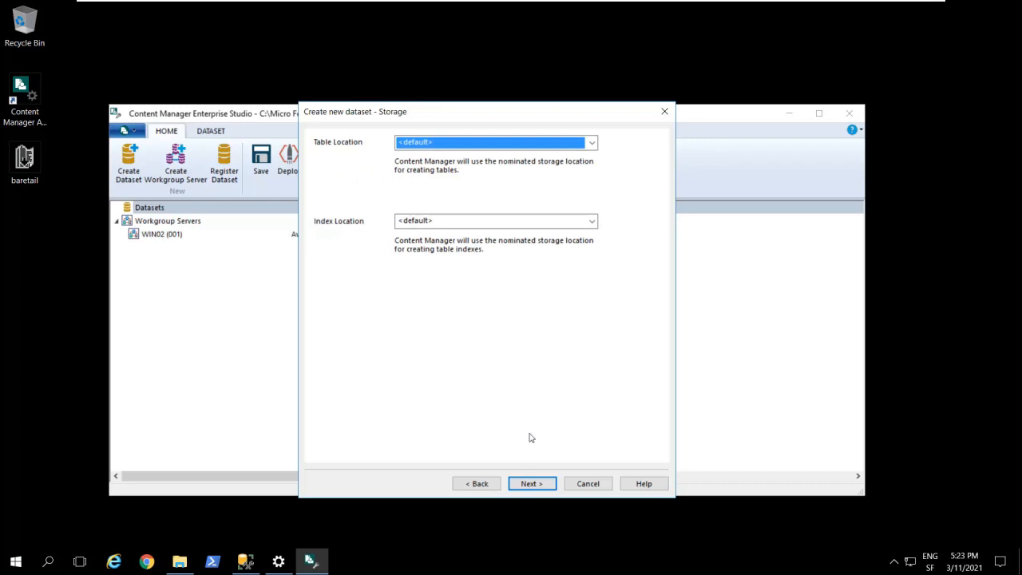
Create the dataset with default storage, initialization and run parameters, completing all steps, and expand the datasets list.
{"action": "left_click", "coordinate": [548, 487]}
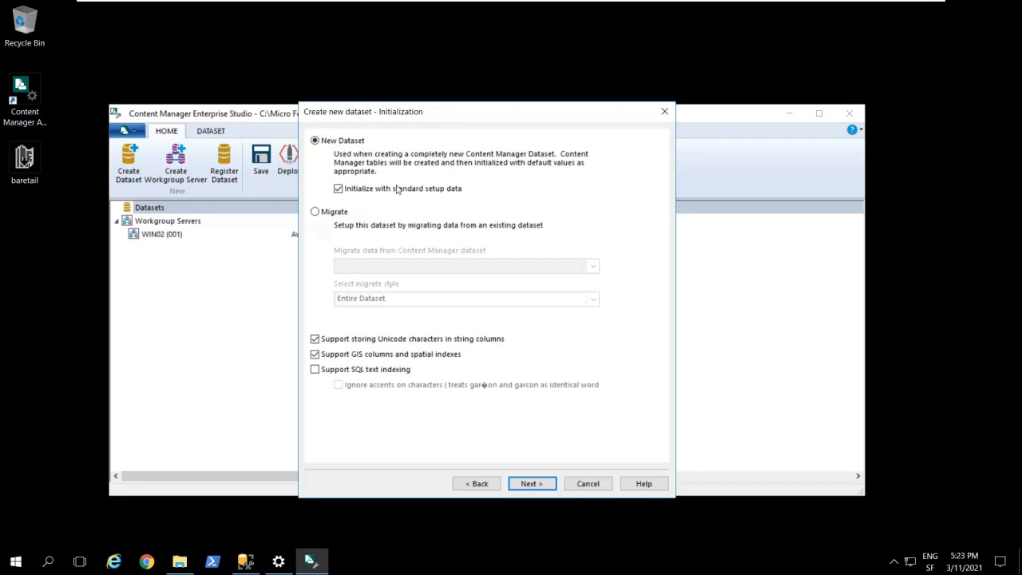
{"action": "left_click", "coordinate": [547, 487]}
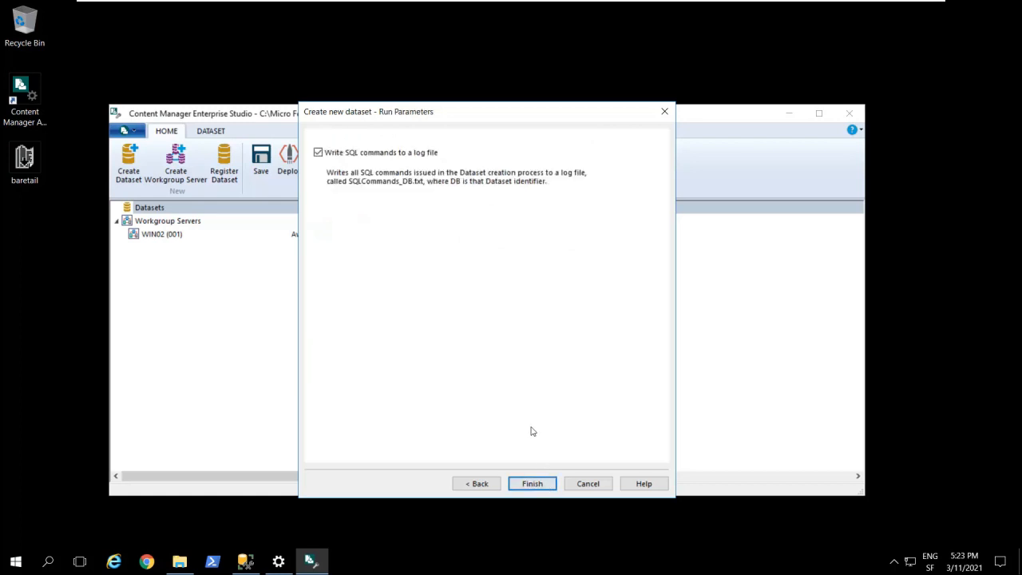
{"action": "left_click", "coordinate": [546, 486]}
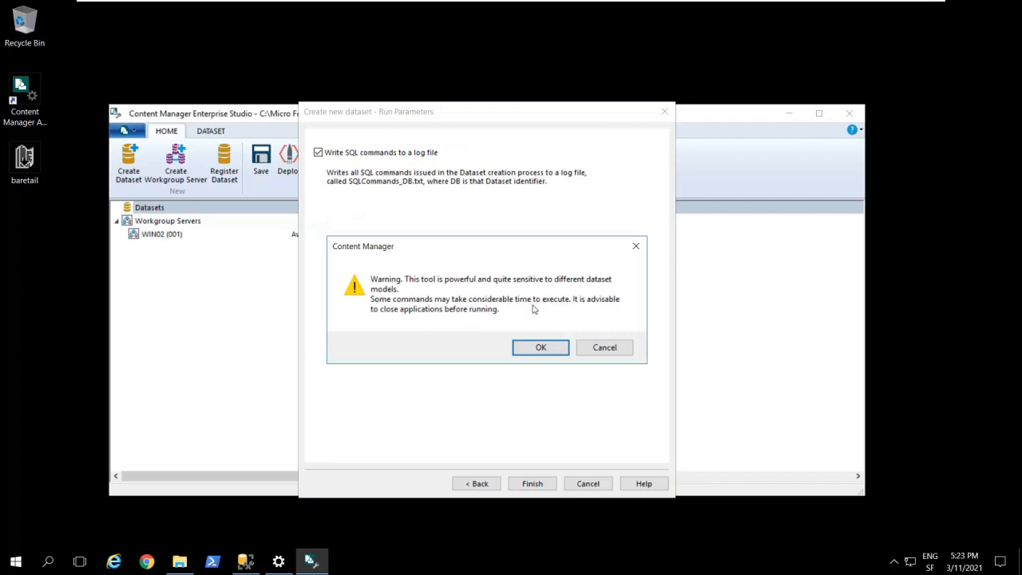
{"action": "left_click", "coordinate": [558, 350]}
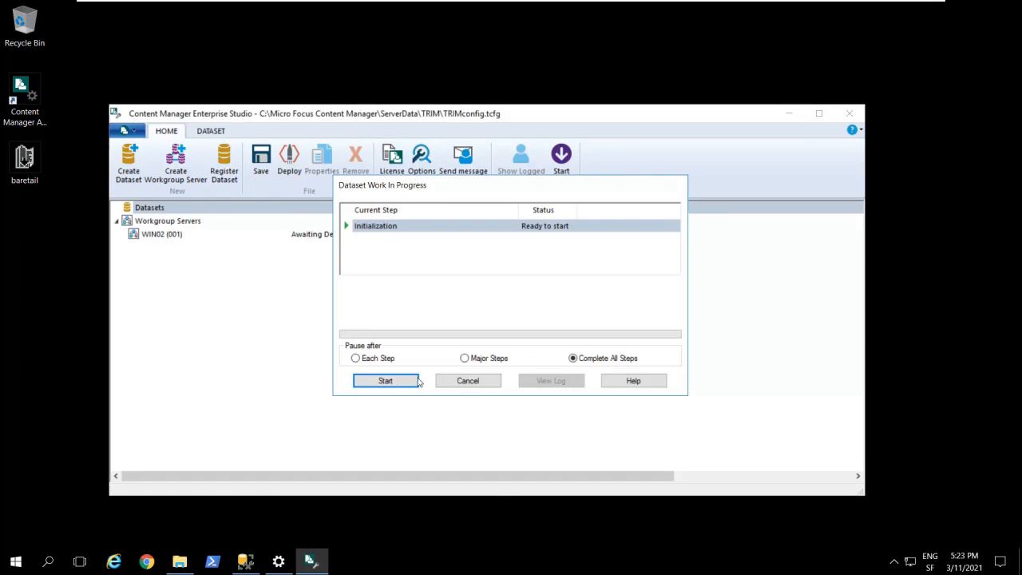
{"action": "left_click", "coordinate": [385, 381]}
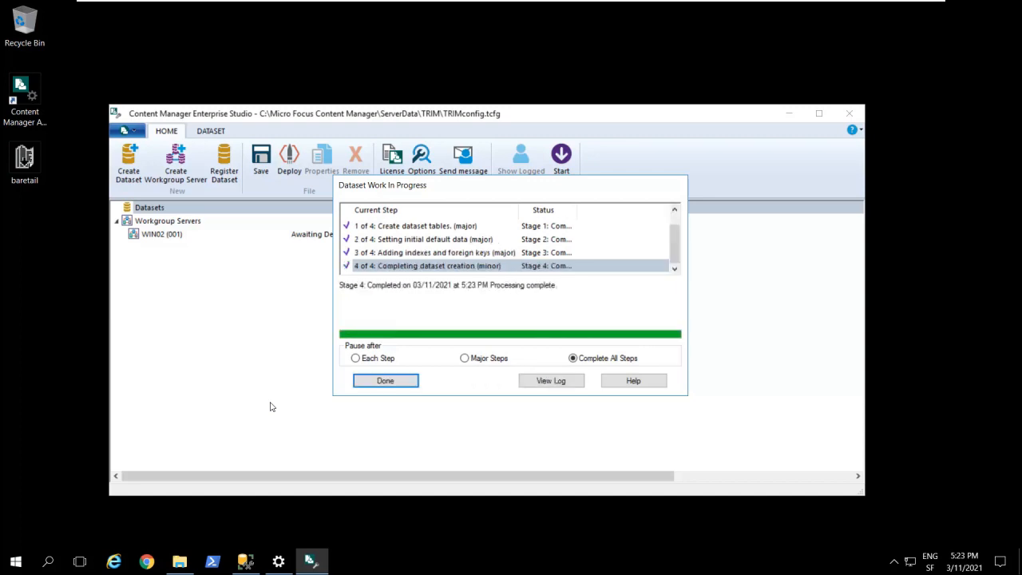
{"action": "left_click", "coordinate": [386, 380]}
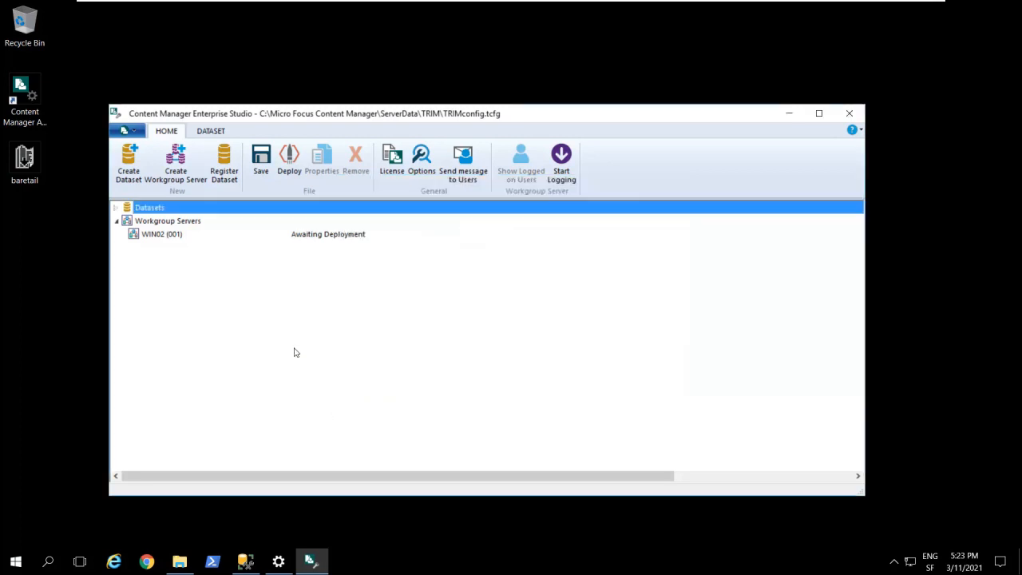
{"action": "left_click", "coordinate": [118, 207]}
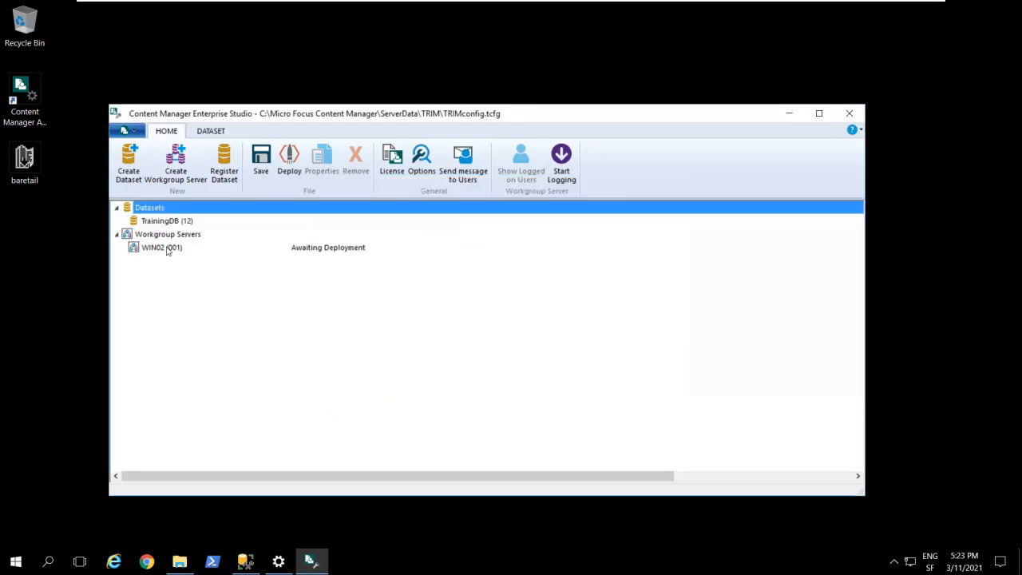
Switch to SQL Server Management Studio, refresh TrainingDB, examine its tables, and close the program.
{"action": "left_click", "coordinate": [245, 561]}
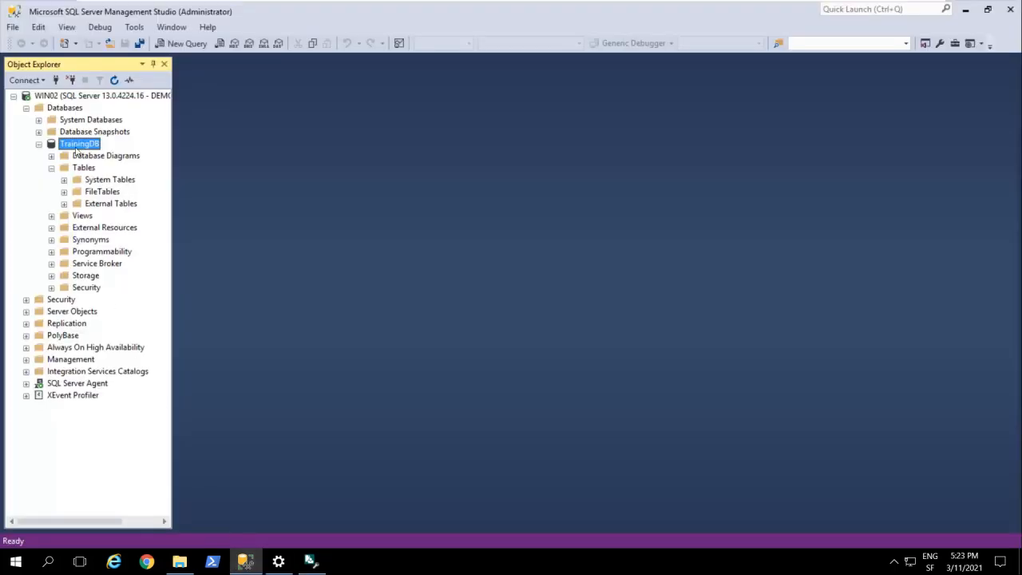
{"action": "key", "text": "F5"}
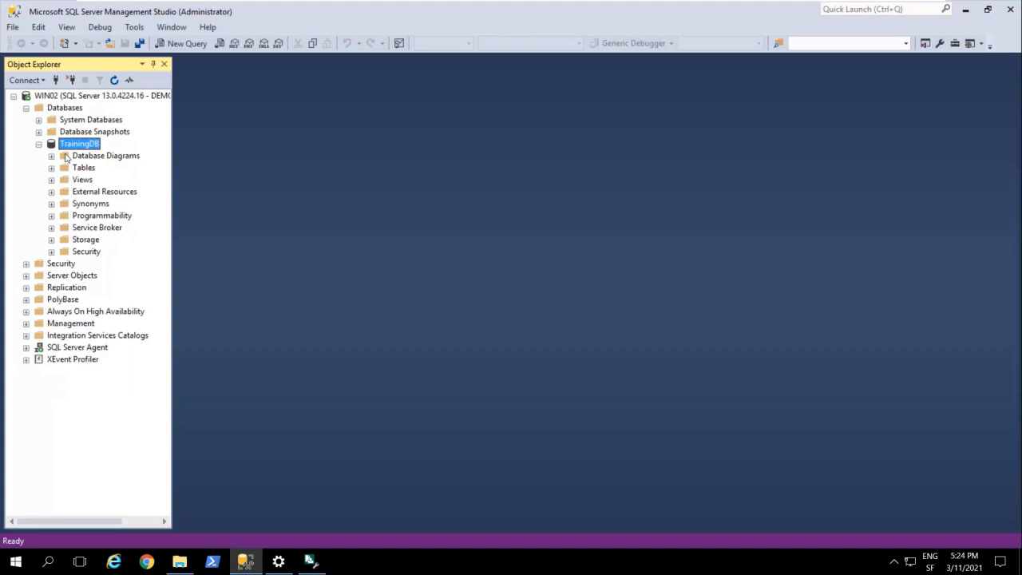
{"action": "left_click", "coordinate": [51, 167]}
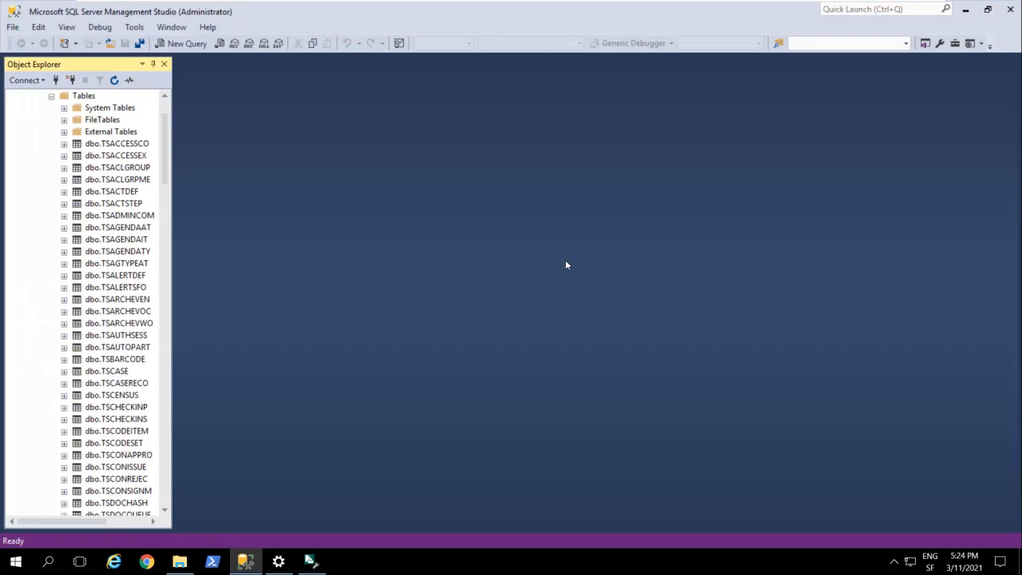
{"action": "left_click", "coordinate": [1010, 11]}
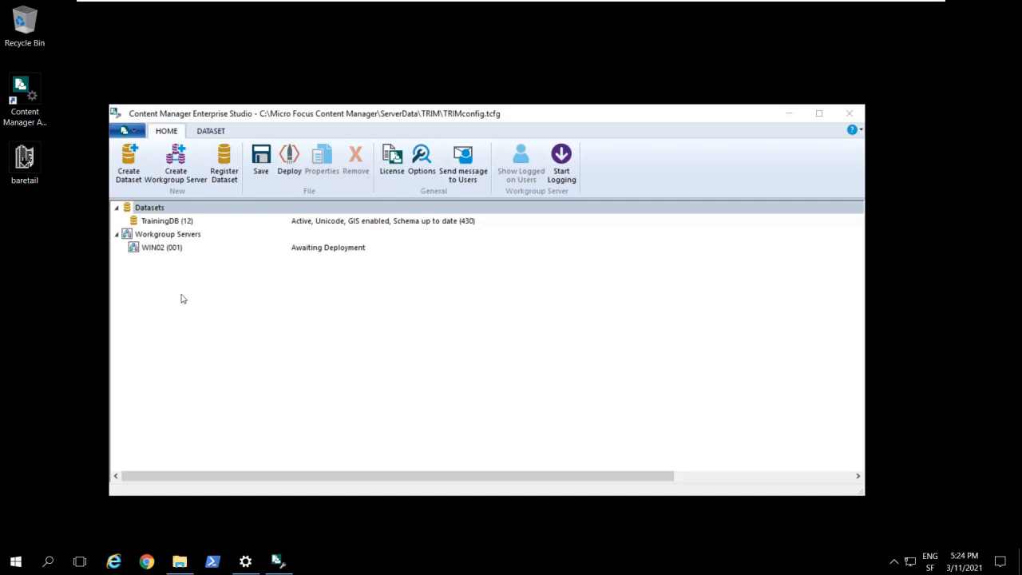
Open Content Manager Administration from the desktop and minimize the Enterprise Studio window.
{"action": "left_click_drag", "start_coordinate": [345, 116], "coordinate": [358, 106]}
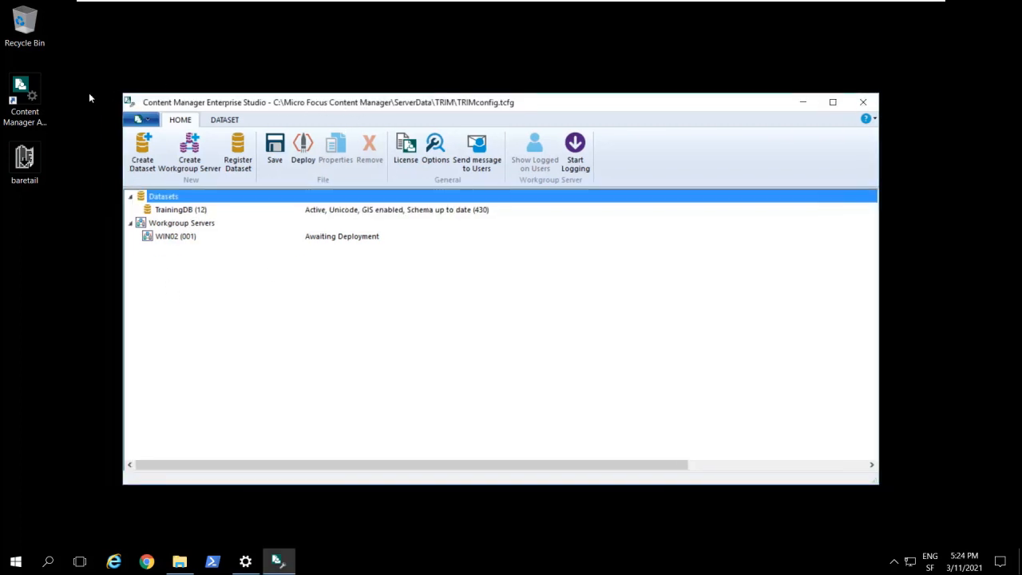
{"action": "left_click", "coordinate": [26, 93]}
{"action": "double_click", "coordinate": [26, 93]}
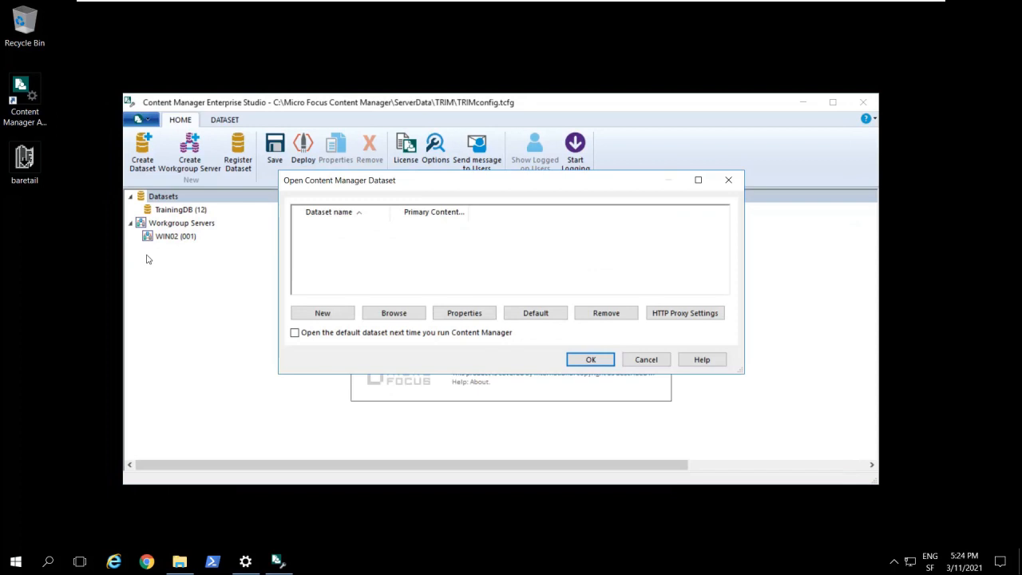
{"action": "left_click", "coordinate": [802, 104]}
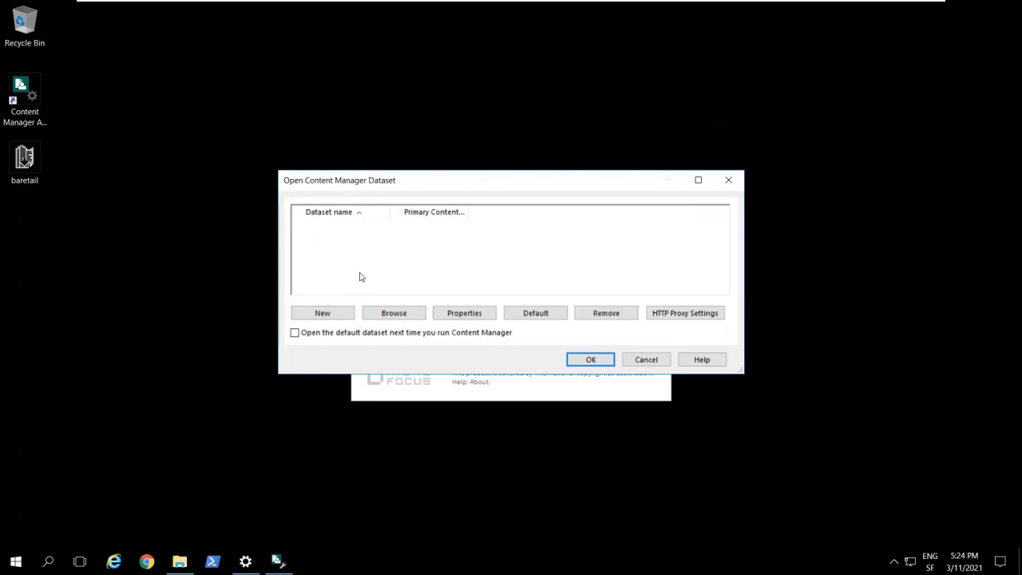
Try to add a dataset connection with identifier 12, primary workgroup server WIN02 and Integrated Windows Authentication.
{"action": "left_click", "coordinate": [336, 317]}
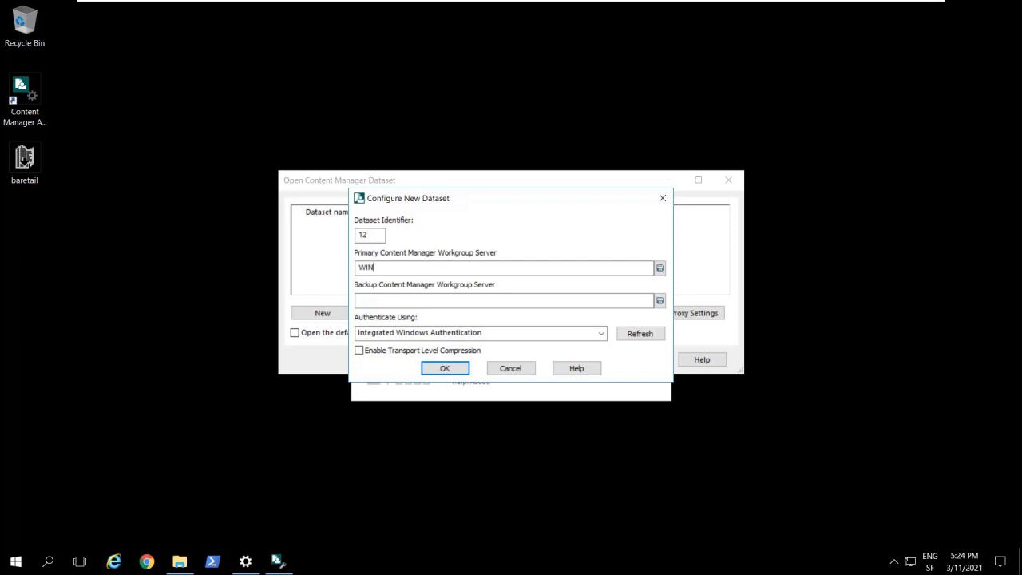
{"action": "type", "text": "02"}
{"action": "left_click", "coordinate": [499, 337]}
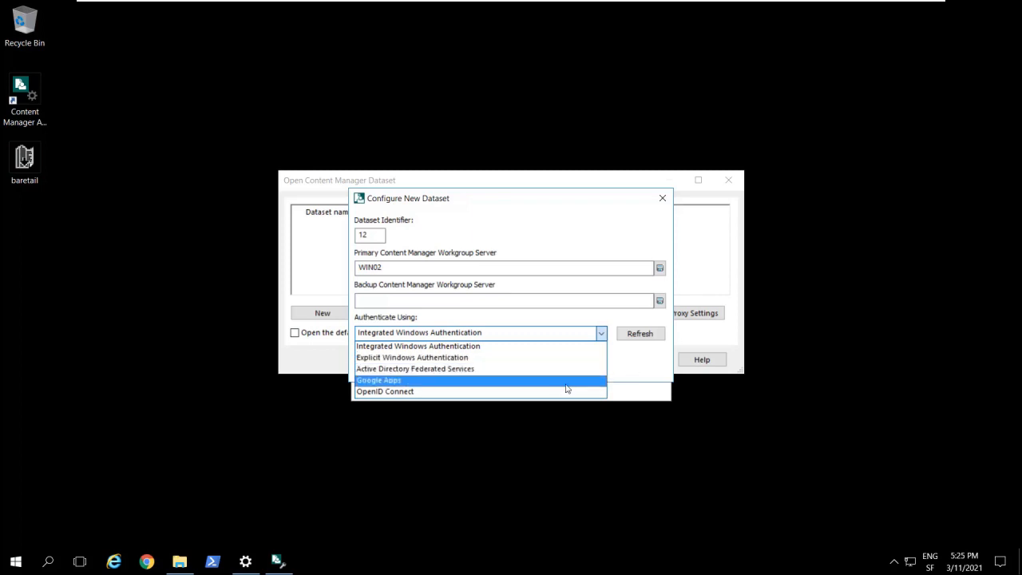
{"action": "left_click", "coordinate": [629, 377]}
{"action": "left_click", "coordinate": [446, 369]}
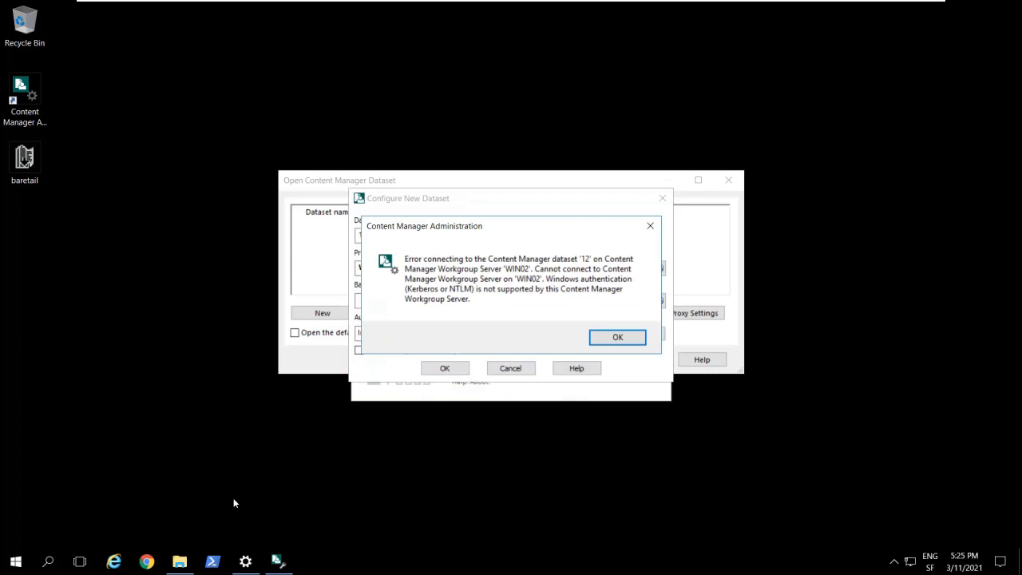
Switch to Enterprise Studio, save the configuration, and deploy it to all running workgroup servers.
{"action": "mouse_move", "coordinate": [277, 560]}
{"action": "left_click", "coordinate": [279, 503]}
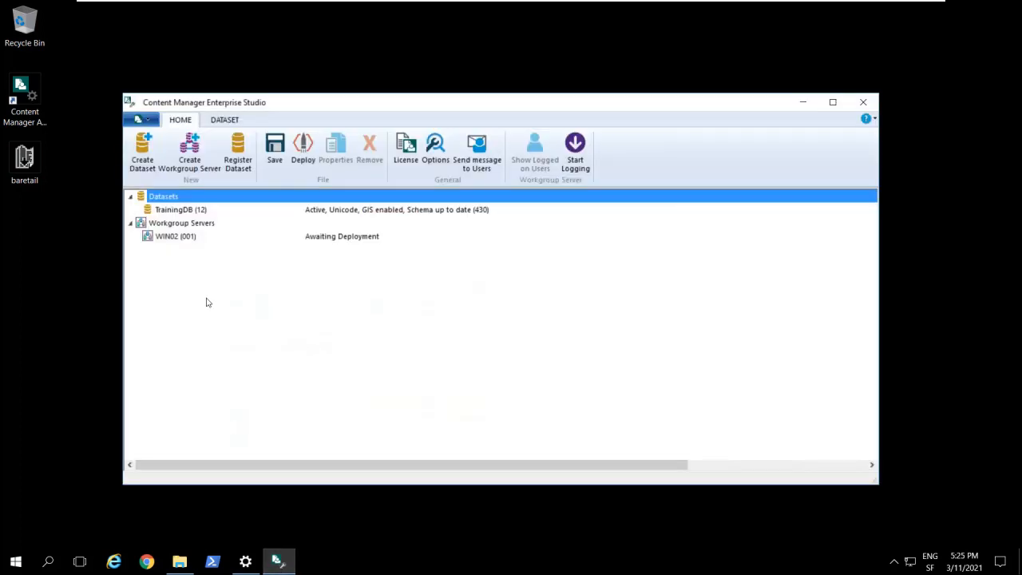
{"action": "left_click", "coordinate": [273, 157]}
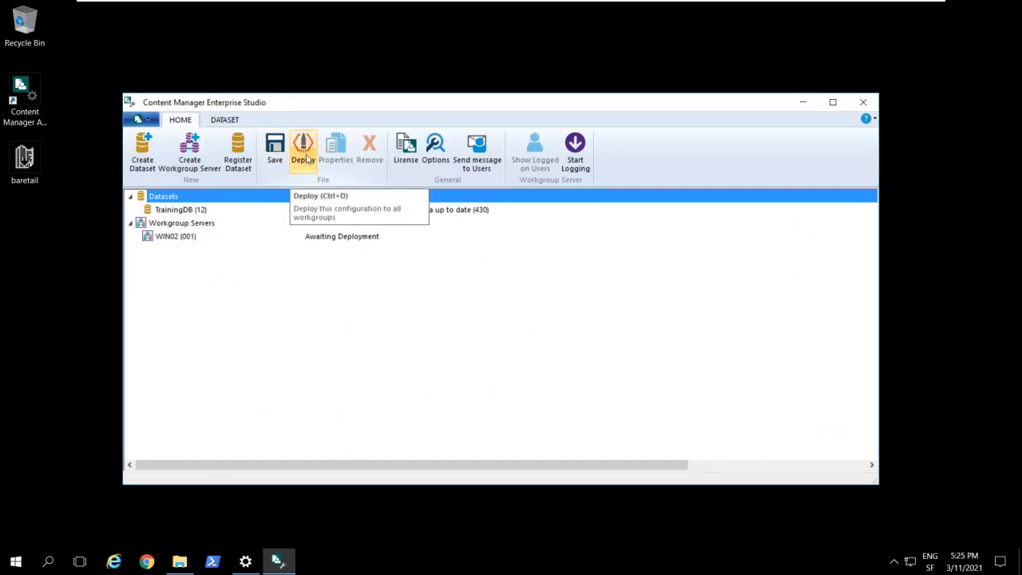
{"action": "left_click", "coordinate": [305, 155]}
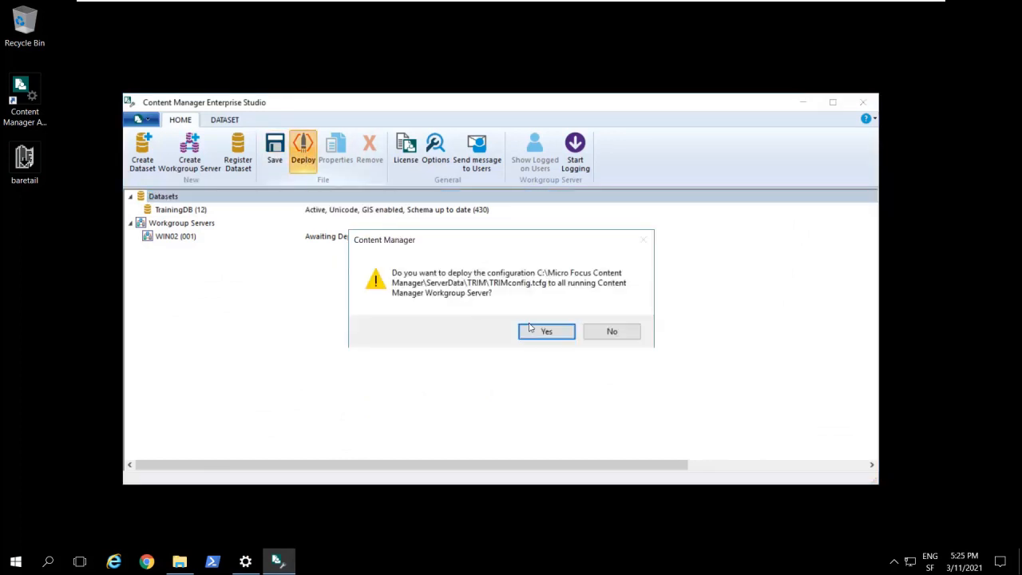
{"action": "left_click", "coordinate": [529, 328]}
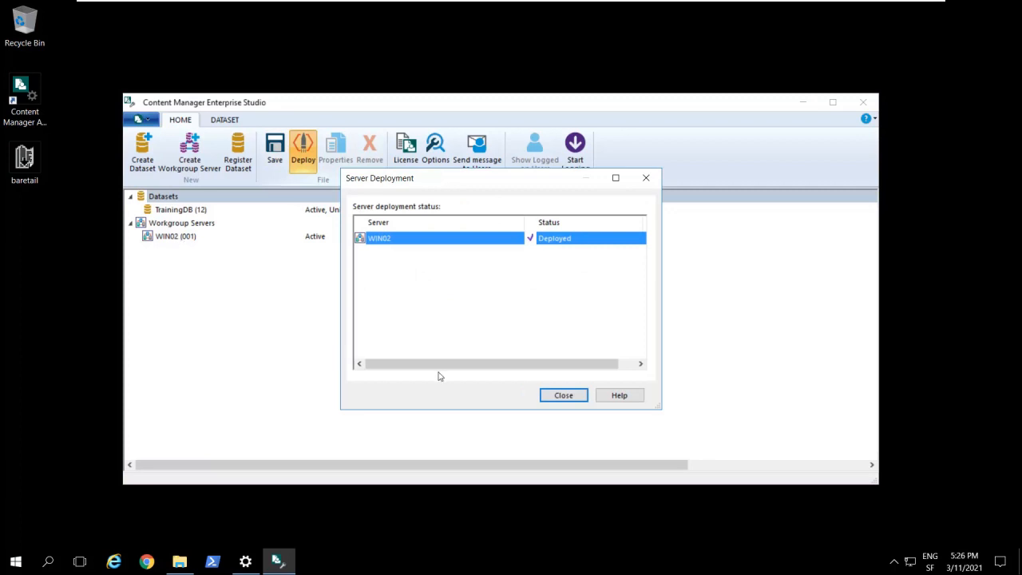
{"action": "left_click", "coordinate": [565, 396]}
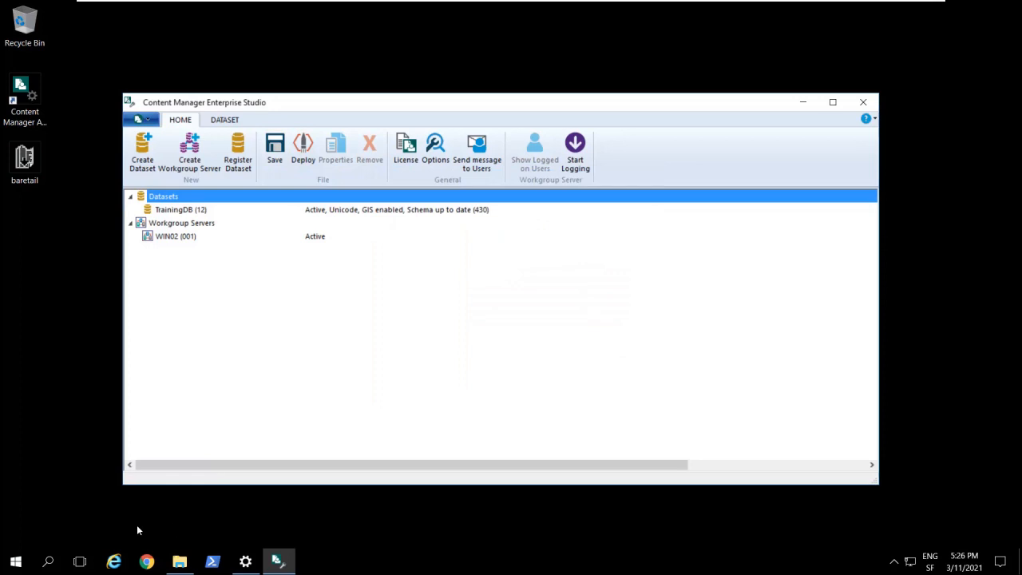
Open the Windows Services console and show its services in the standard view.
{"action": "left_click", "coordinate": [16, 562]}
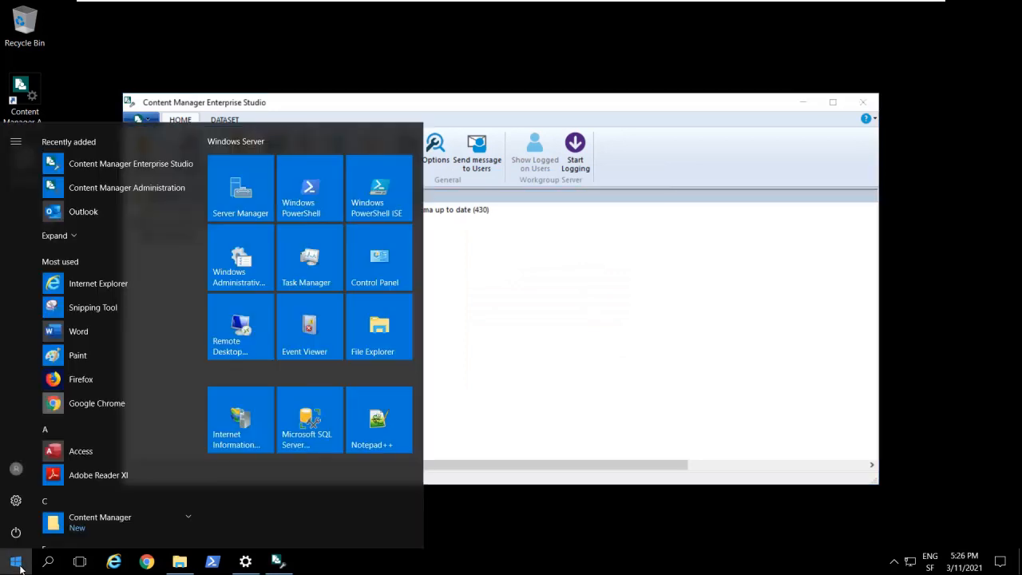
{"action": "type", "text": "s"}
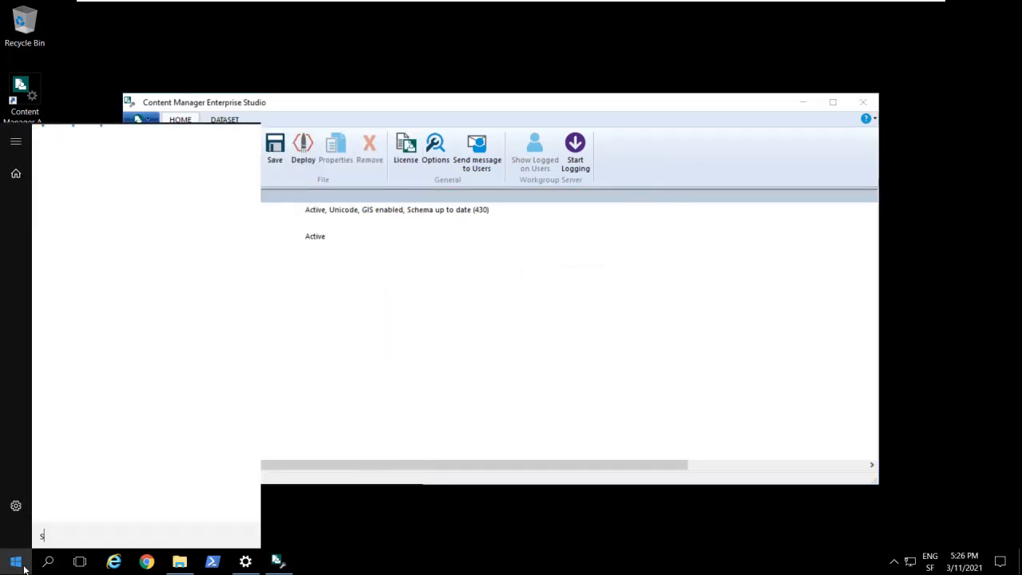
{"action": "type", "text": "ervices"}
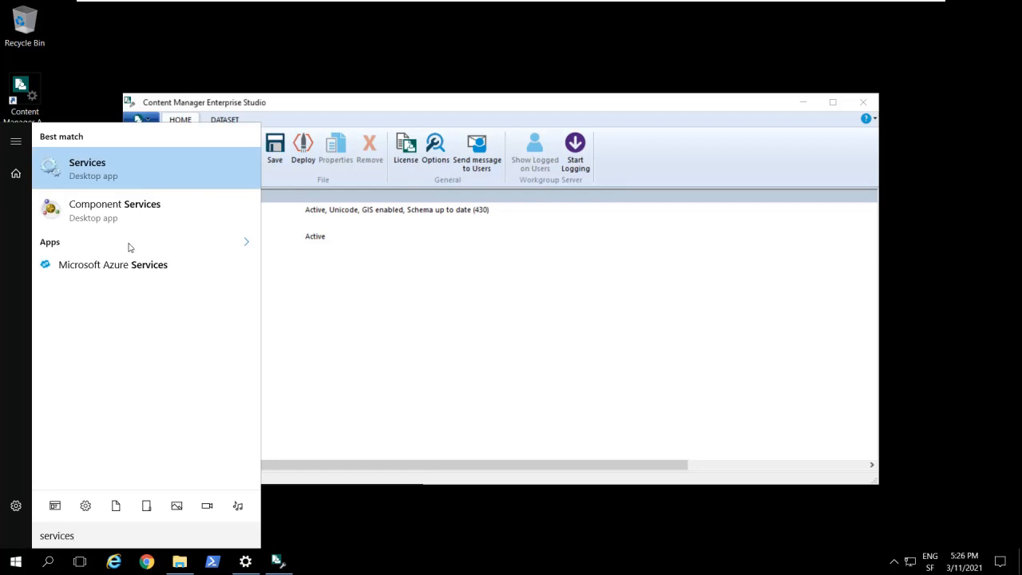
{"action": "left_click", "coordinate": [107, 174]}
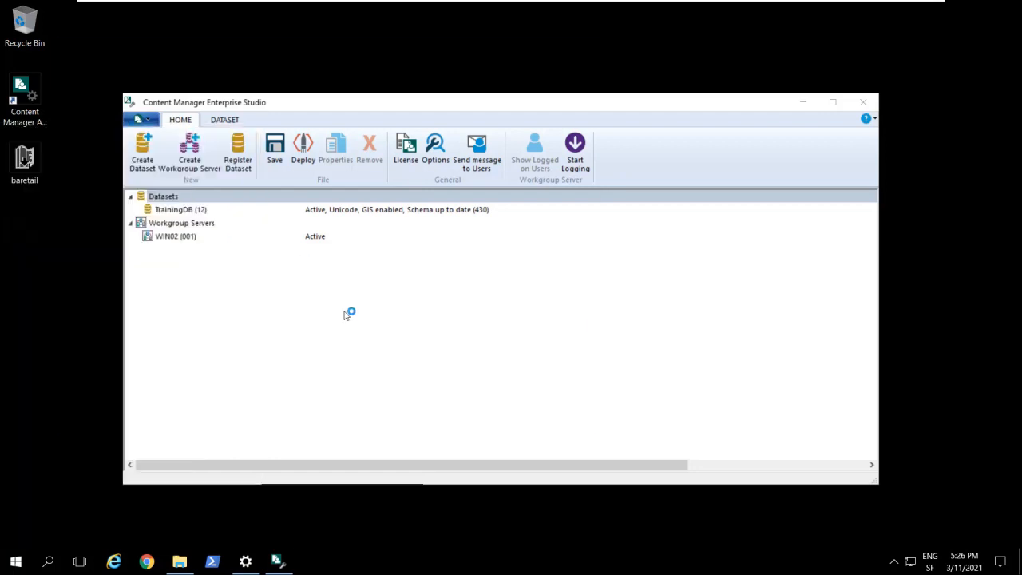
{"action": "left_click", "coordinate": [218, 411]}
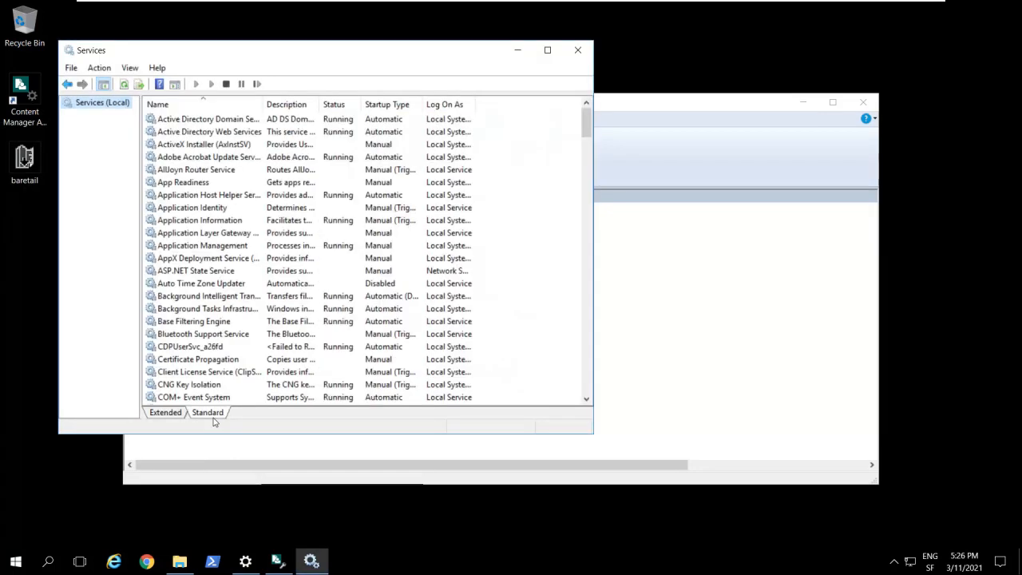
Examine the Content Manager Workgroup Service's status and logon account with the columns widened to fit, and minimize the Services window.
{"action": "left_click", "coordinate": [206, 335]}
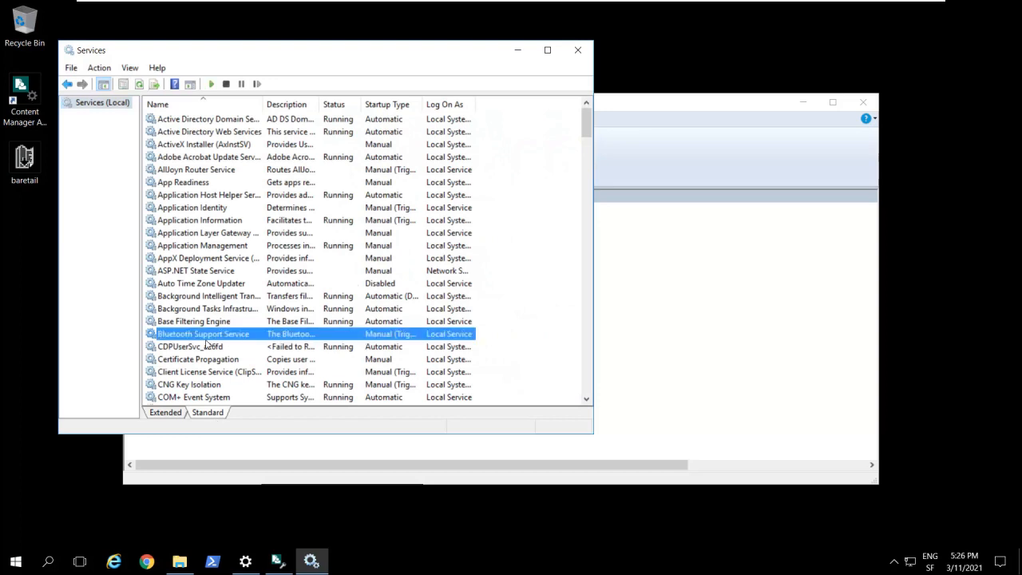
{"action": "scroll", "coordinate": [211, 346], "scroll_direction": "down", "scroll_amount": 3}
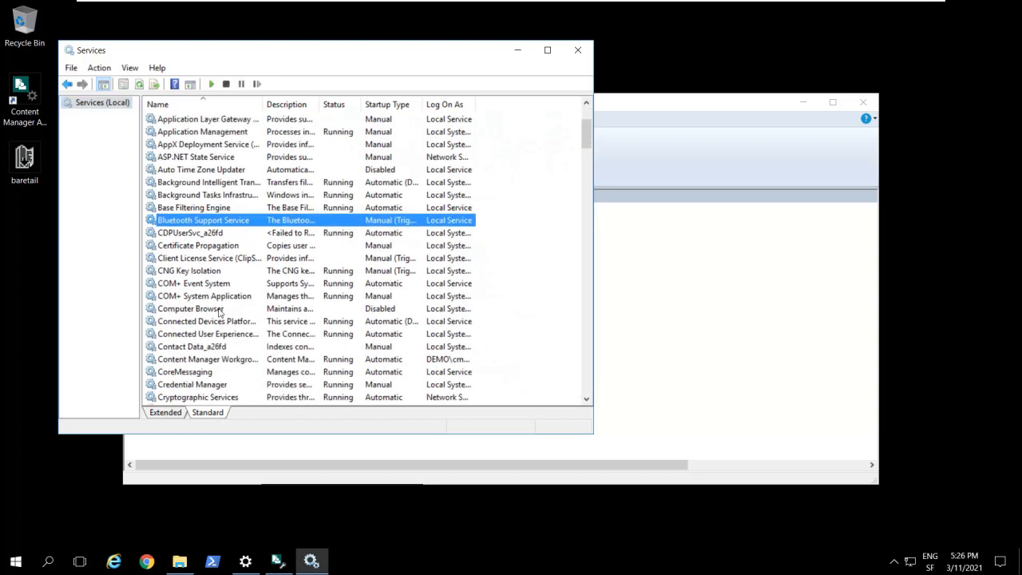
{"action": "left_click", "coordinate": [208, 361]}
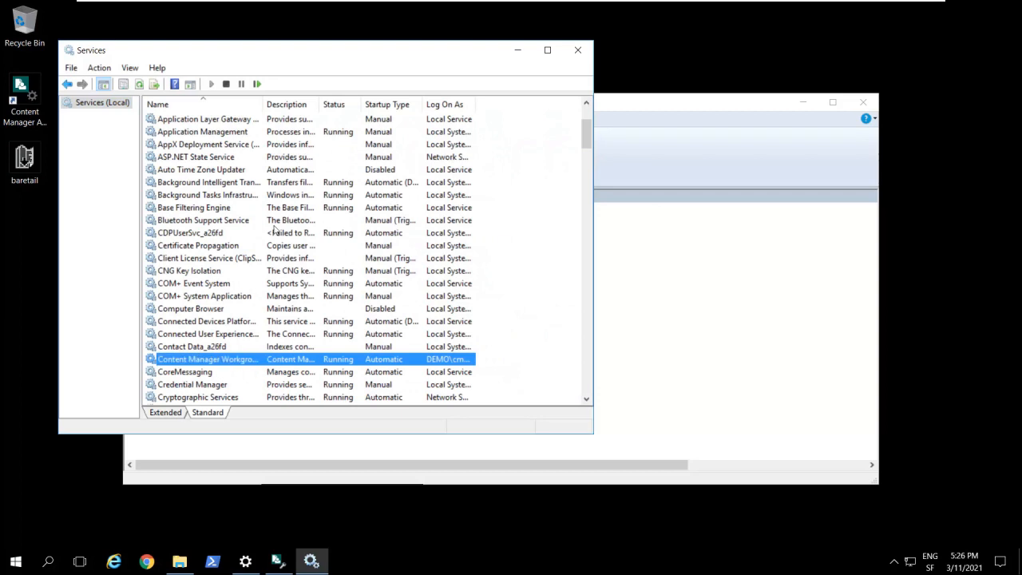
{"action": "double_click", "coordinate": [263, 105]}
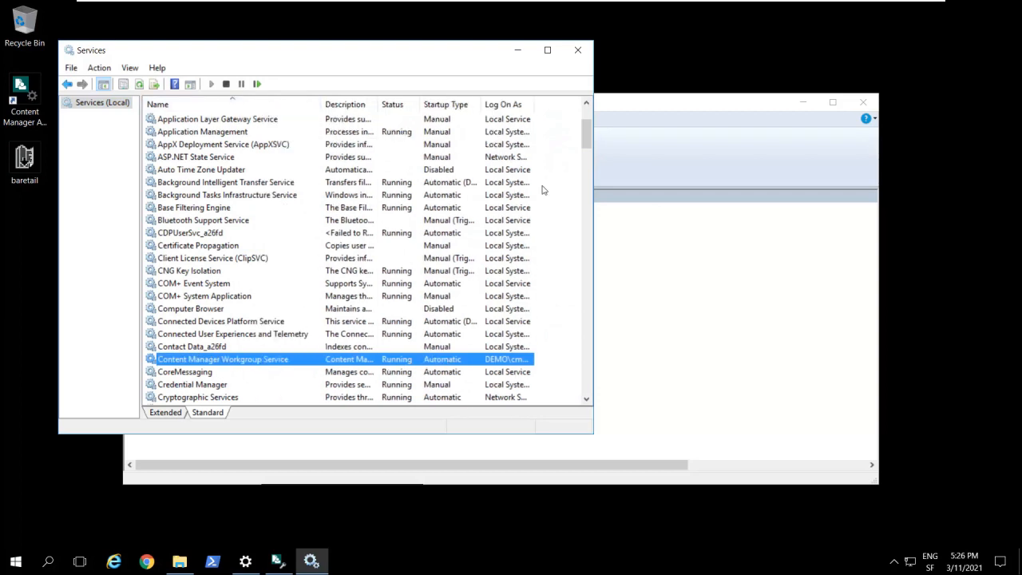
{"action": "double_click", "coordinate": [576, 109]}
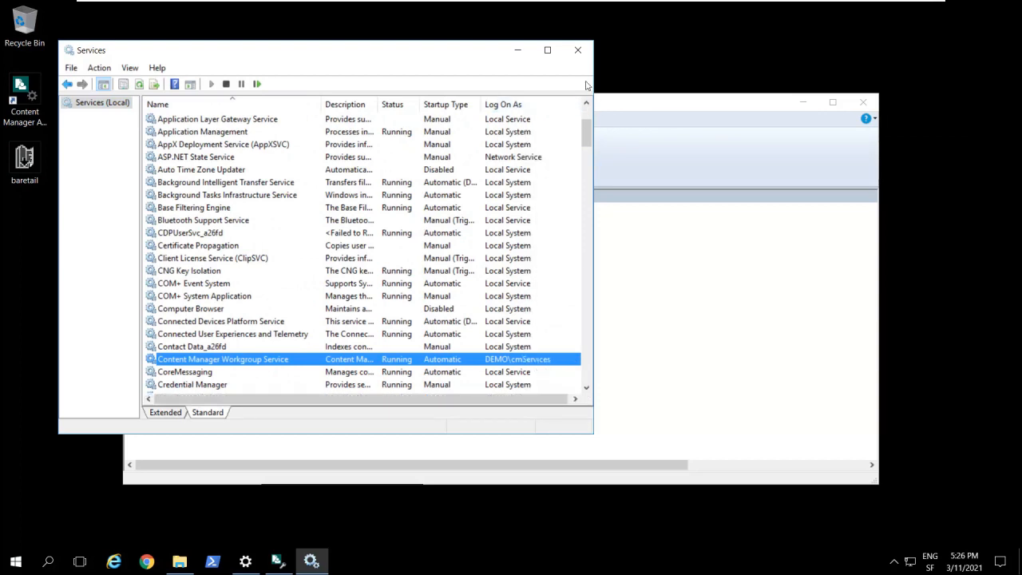
{"action": "left_click", "coordinate": [518, 50]}
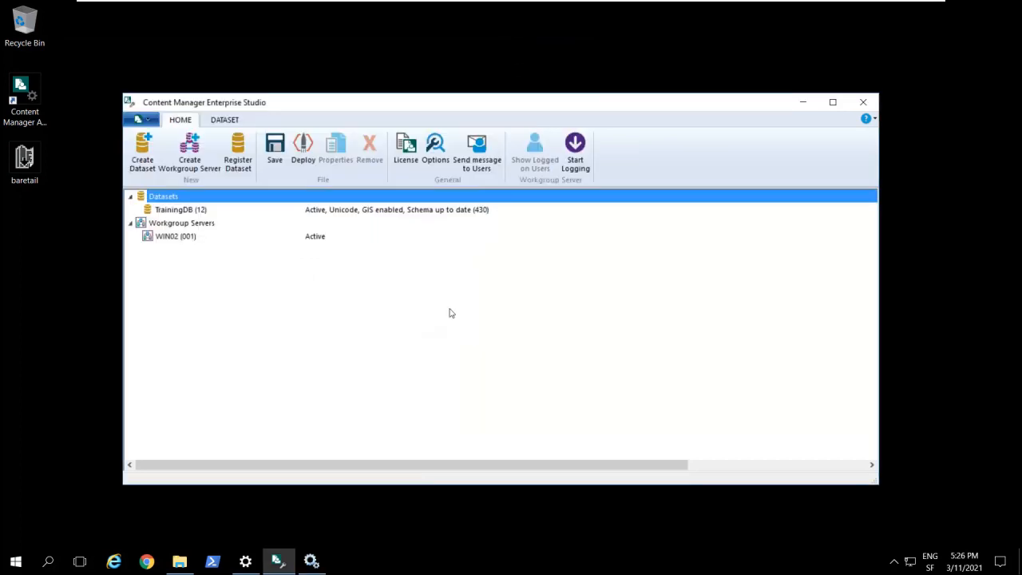
Return to Content Manager Administration, retry adding the dataset connection, open TrainingDB, and dismiss the What's New window.
{"action": "left_click", "coordinate": [803, 102]}
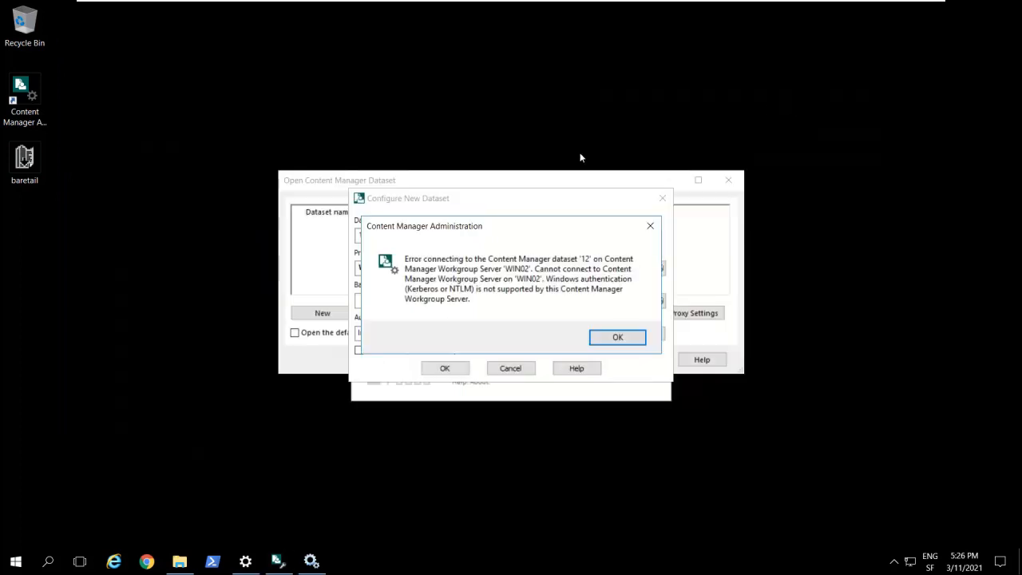
{"action": "left_click", "coordinate": [616, 337]}
{"action": "left_click", "coordinate": [445, 367]}
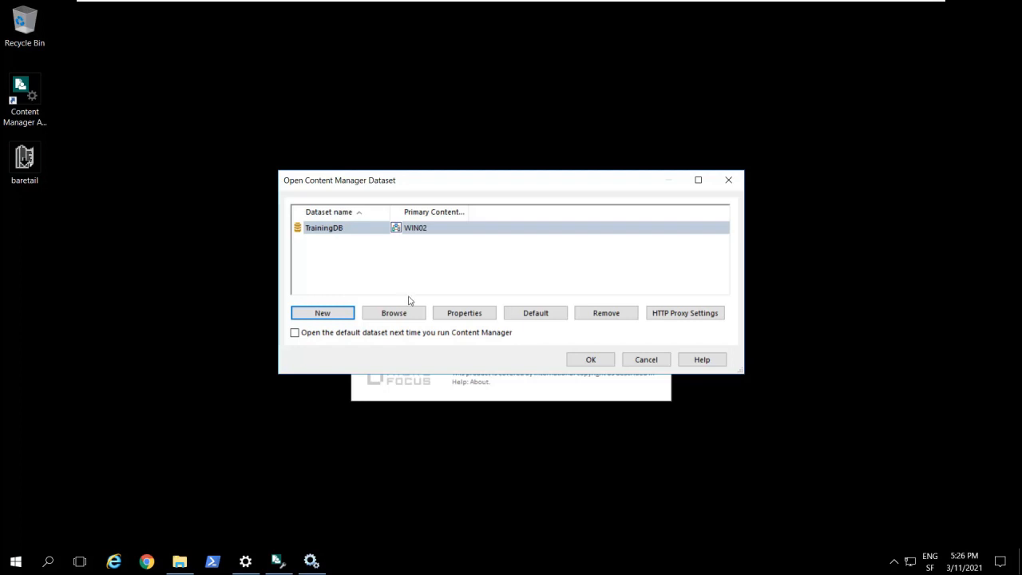
{"action": "left_click", "coordinate": [595, 359]}
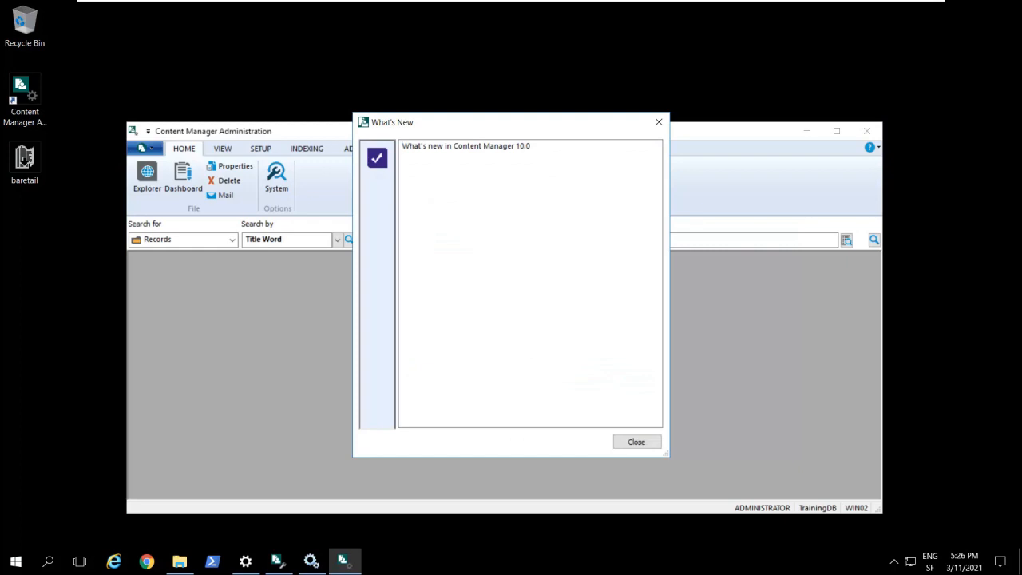
{"action": "left_click", "coordinate": [636, 443]}
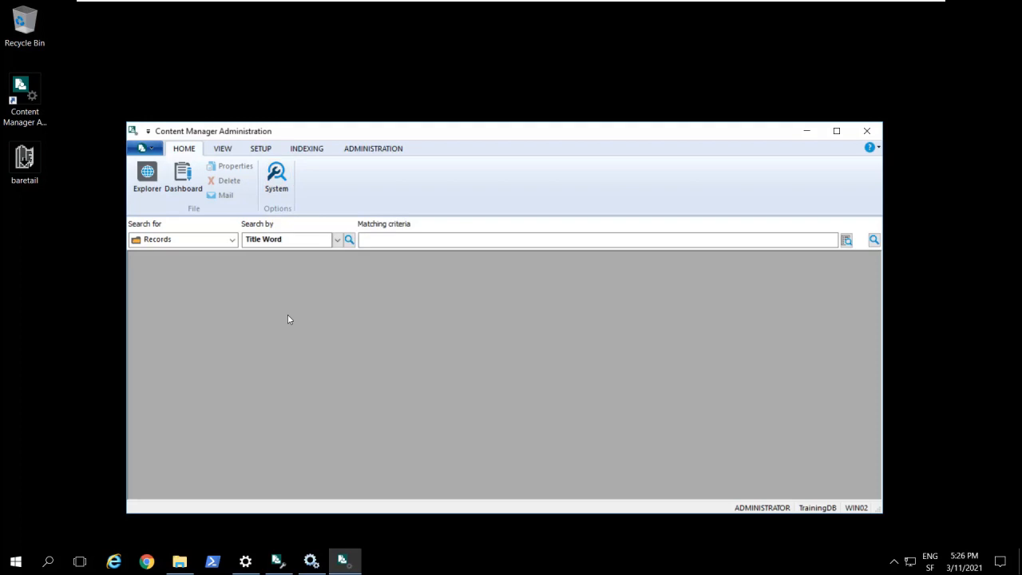
Look over the administration commands in Content Manager Administration and close the program.
{"action": "left_click_drag", "start_coordinate": [413, 137], "coordinate": [436, 110]}
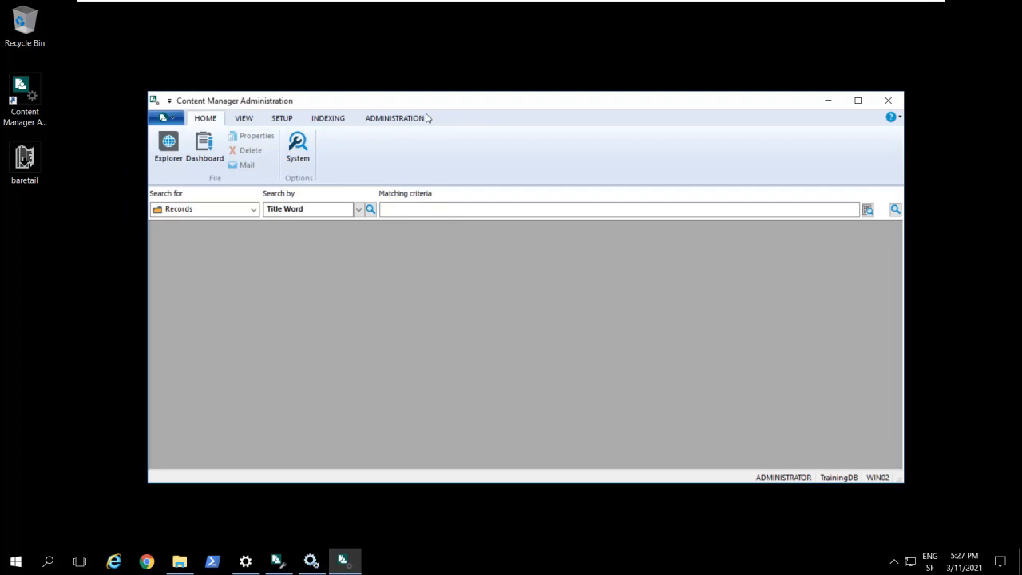
{"action": "left_click", "coordinate": [415, 119]}
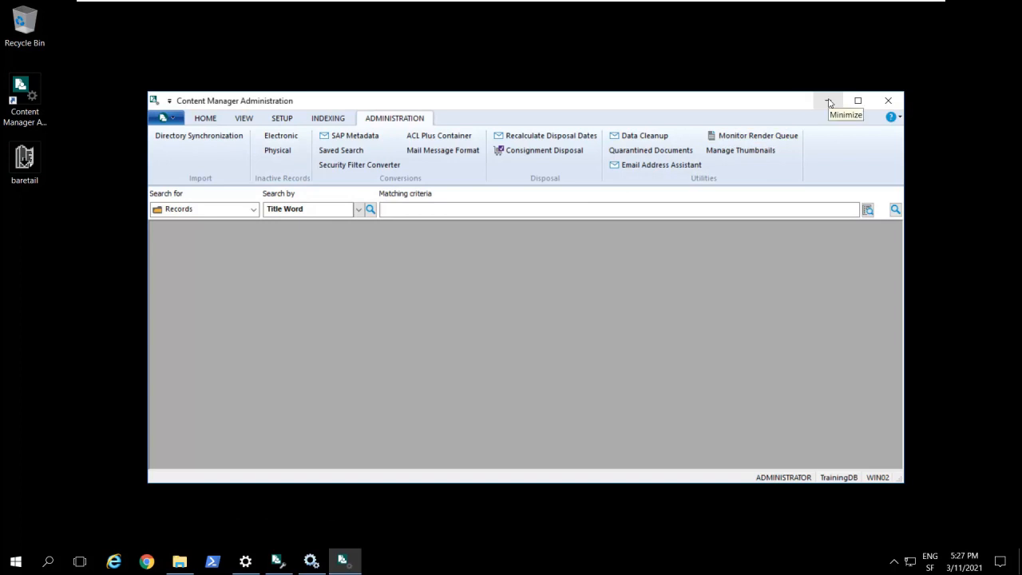
{"action": "left_click", "coordinate": [888, 101]}
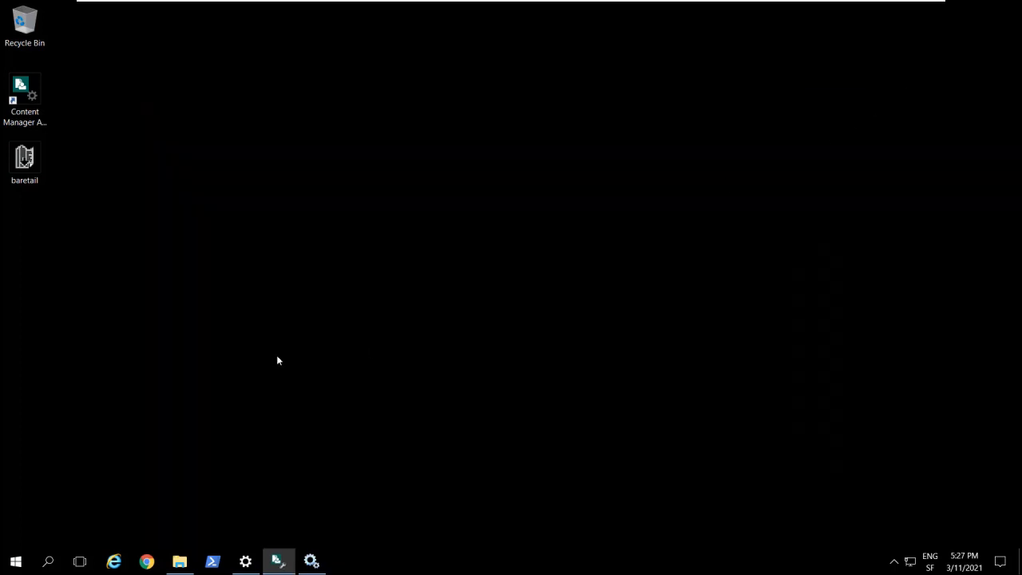
Switch to File Explorer and launch the CM_Client_x64 installer from Downloads\Content_Manager_1000_501\64BitInstalls.
{"action": "left_click", "coordinate": [177, 561]}
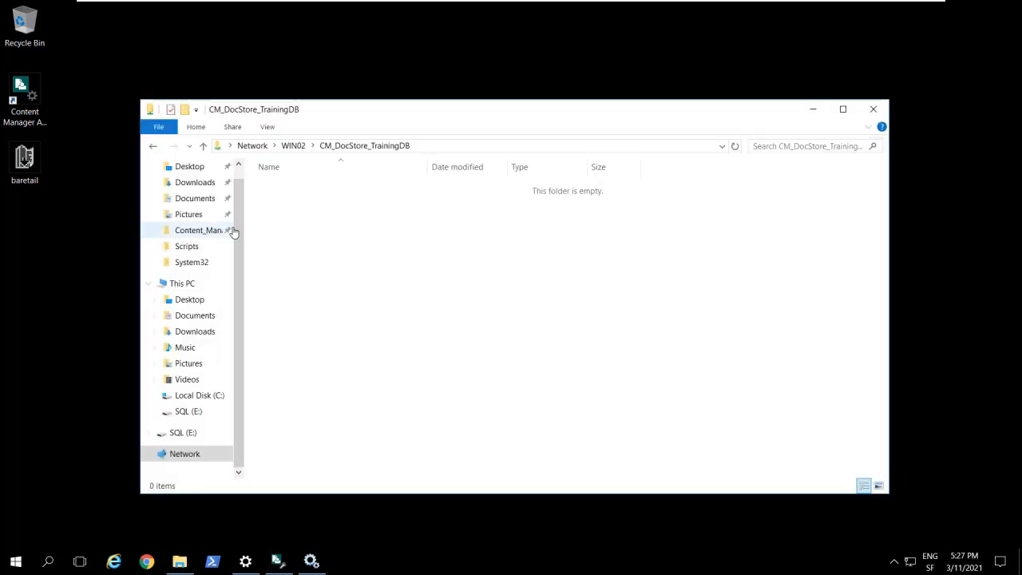
{"action": "scroll", "coordinate": [236, 225], "scroll_direction": "up", "scroll_amount": 1}
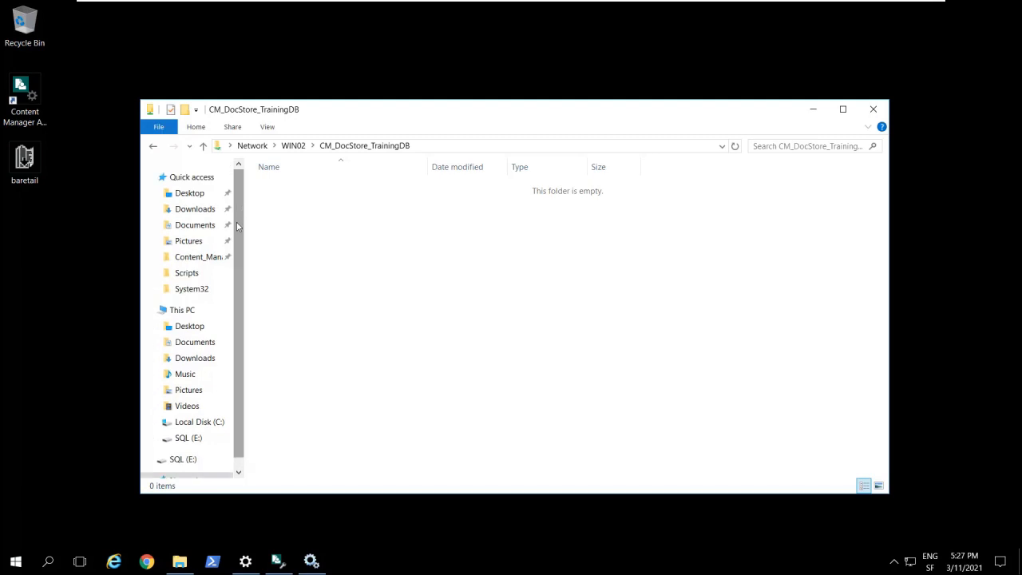
{"action": "left_click", "coordinate": [211, 209]}
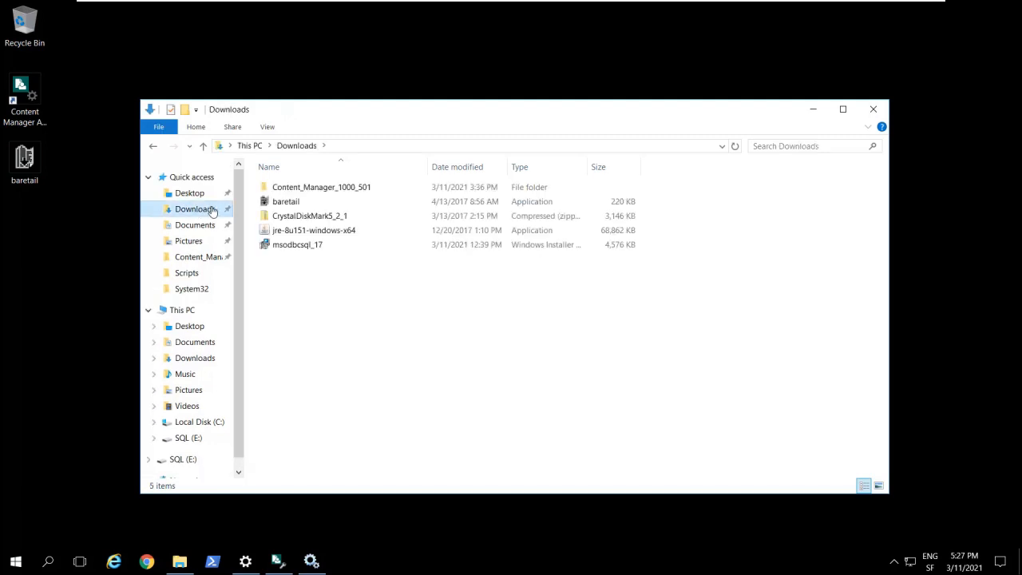
{"action": "double_click", "coordinate": [289, 189]}
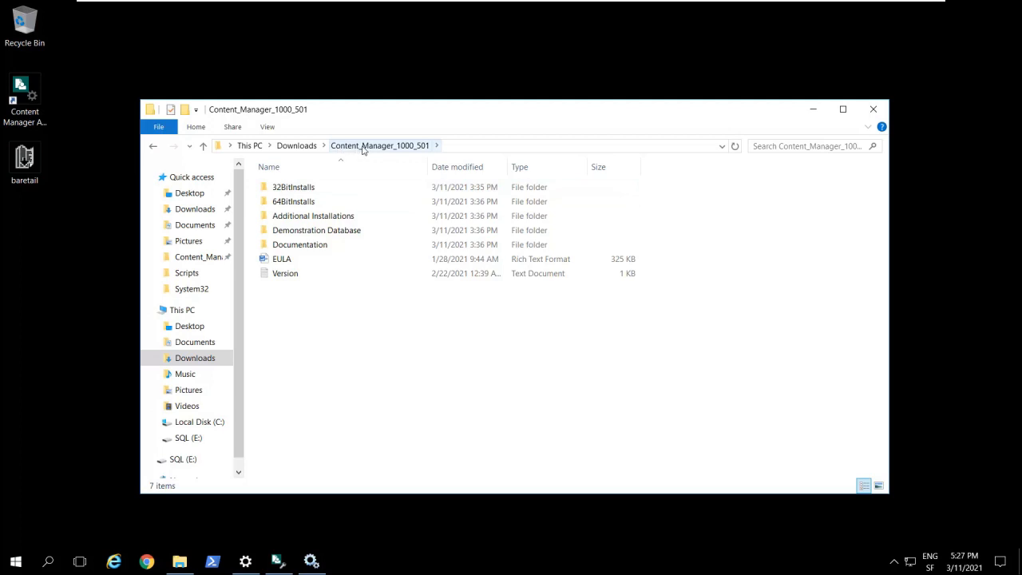
{"action": "double_click", "coordinate": [313, 202]}
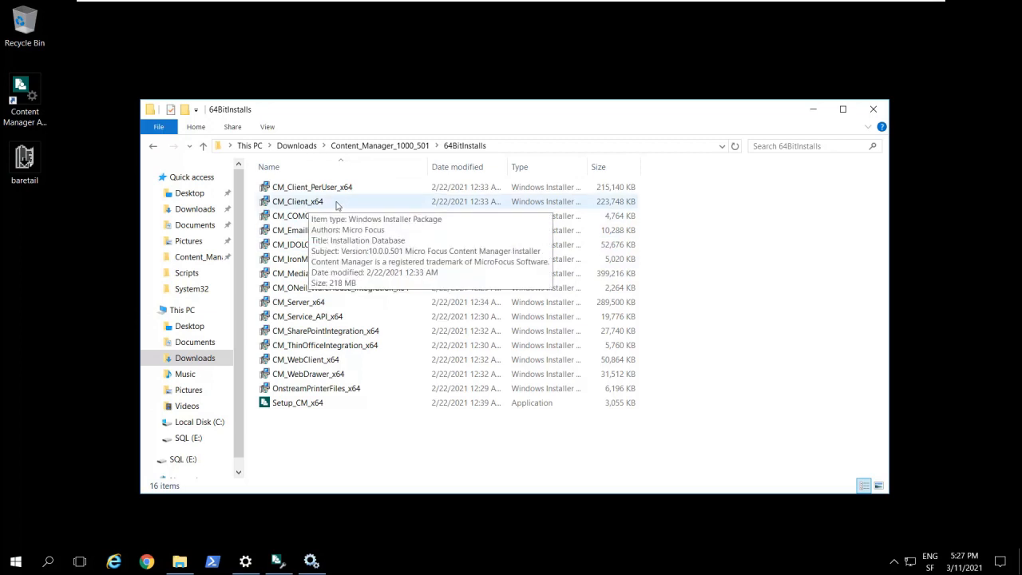
{"action": "left_click", "coordinate": [336, 205]}
{"action": "left_click", "coordinate": [311, 203]}
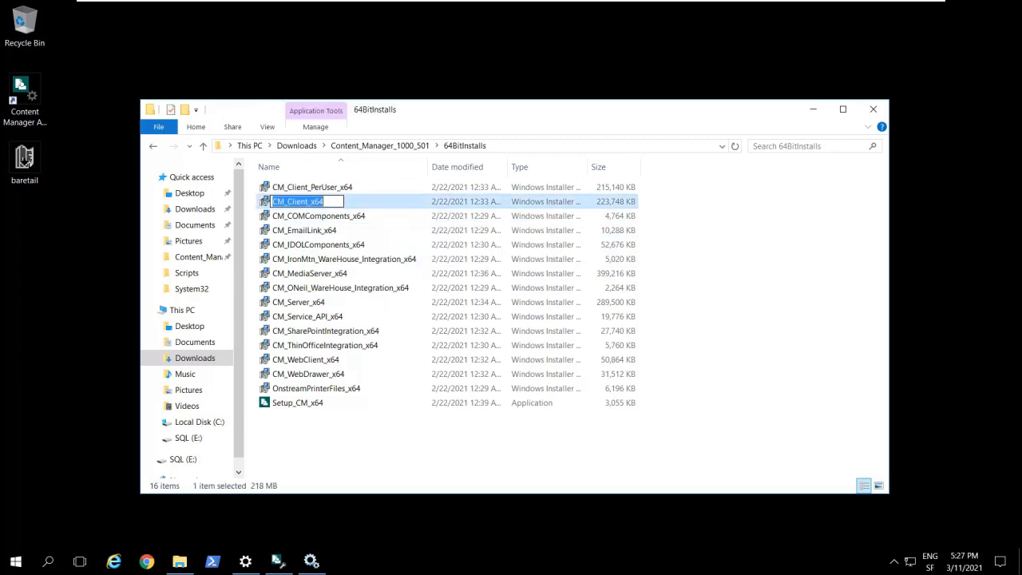
{"action": "double_click", "coordinate": [265, 202]}
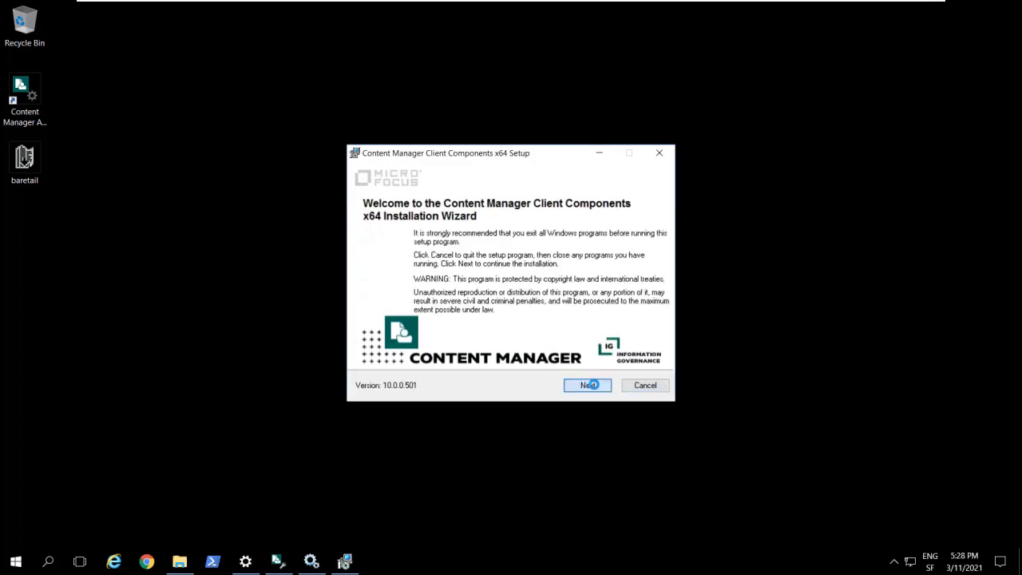
Install the Content Manager client in the default folder with Microsoft Word, Excel and Outlook integration enabled and a desktop shortcut.
{"action": "left_click", "coordinate": [592, 384]}
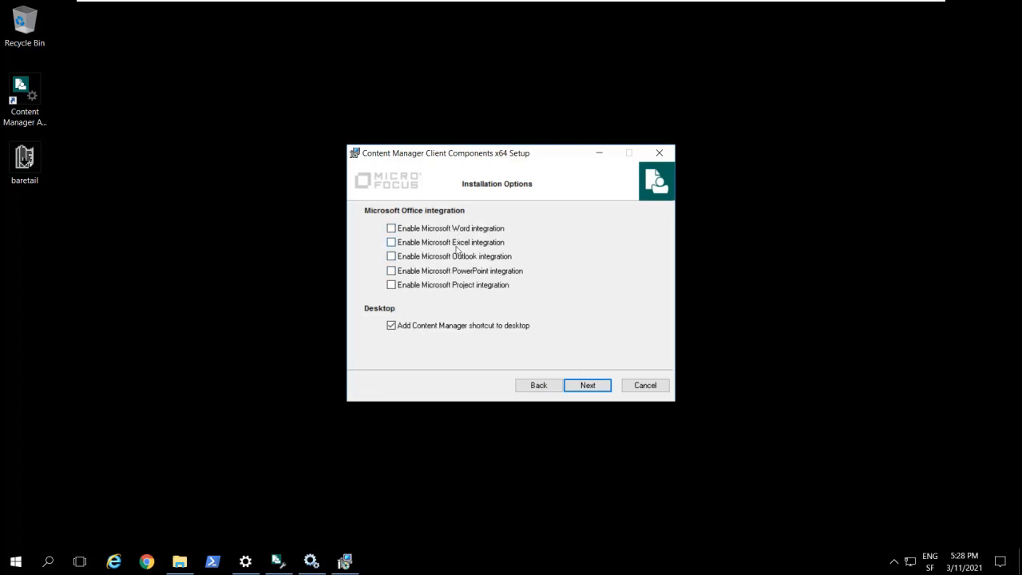
{"action": "left_click", "coordinate": [391, 230]}
{"action": "left_click", "coordinate": [391, 242]}
{"action": "left_click", "coordinate": [392, 257]}
{"action": "left_click", "coordinate": [602, 390]}
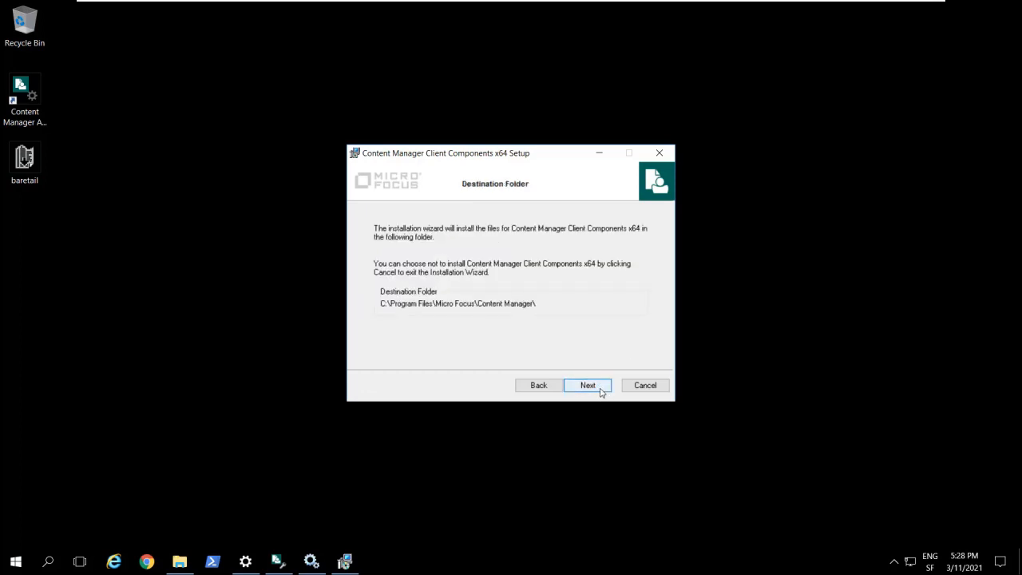
{"action": "left_click", "coordinate": [599, 389]}
{"action": "left_click", "coordinate": [595, 395]}
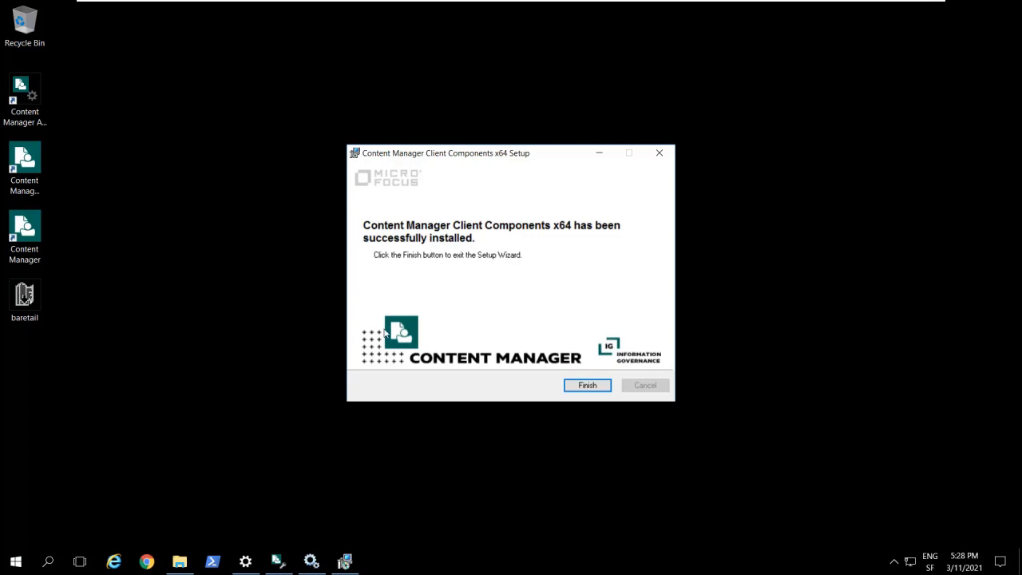
{"action": "left_click", "coordinate": [598, 388]}
Launch the Content Manager client from the desktop, open the TrainingDB dataset, dismiss the startup tip, and reposition the window clear of the desktop icons.
{"action": "left_click", "coordinate": [24, 233]}
{"action": "left_click", "coordinate": [28, 172]}
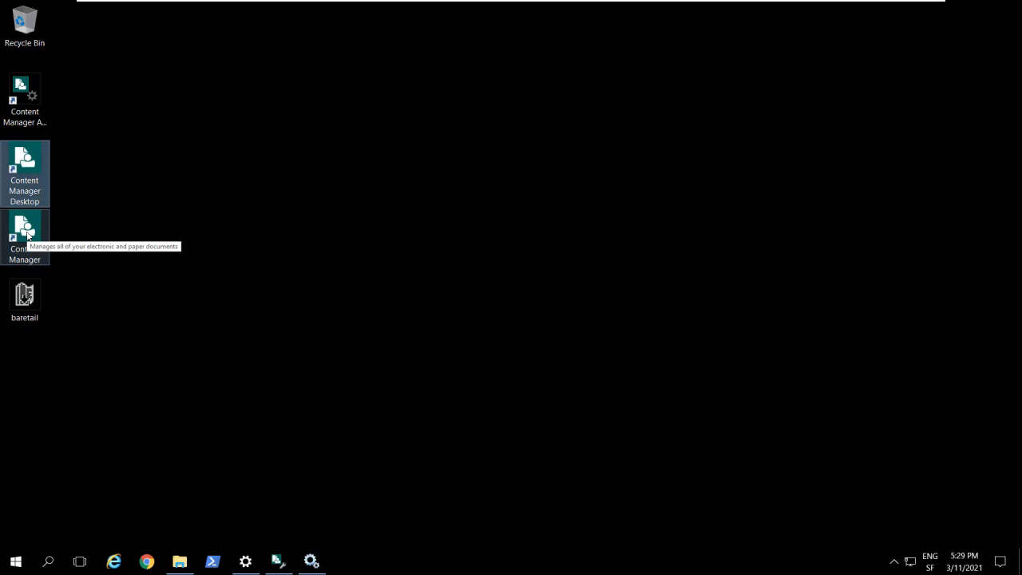
{"action": "left_click", "coordinate": [28, 233]}
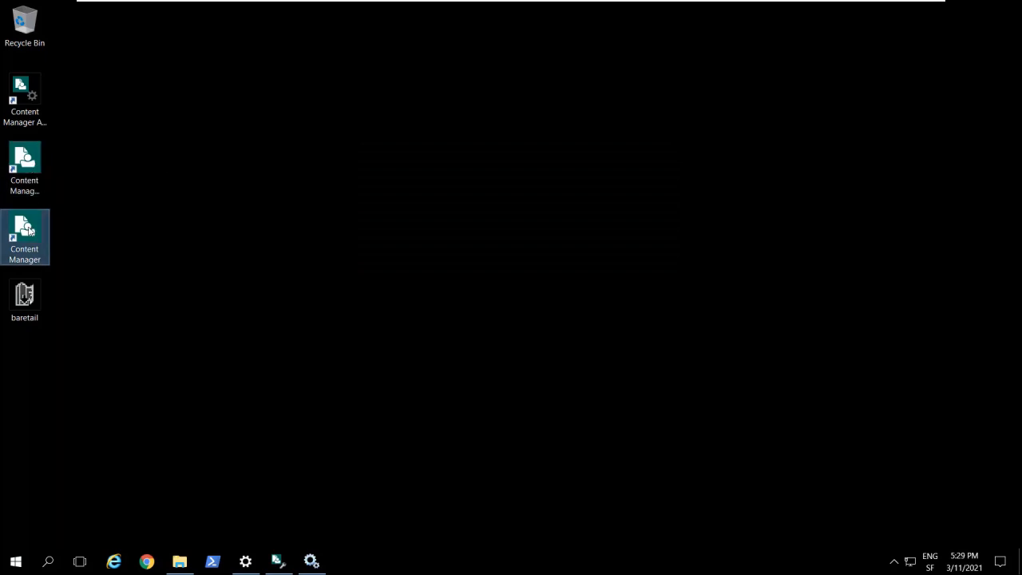
{"action": "double_click", "coordinate": [30, 231]}
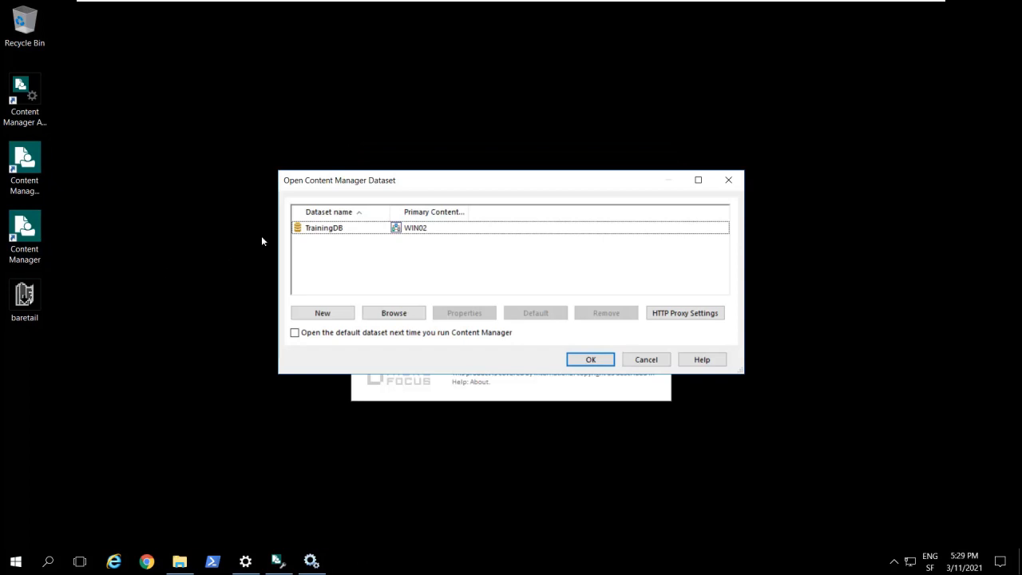
{"action": "left_click", "coordinate": [345, 231]}
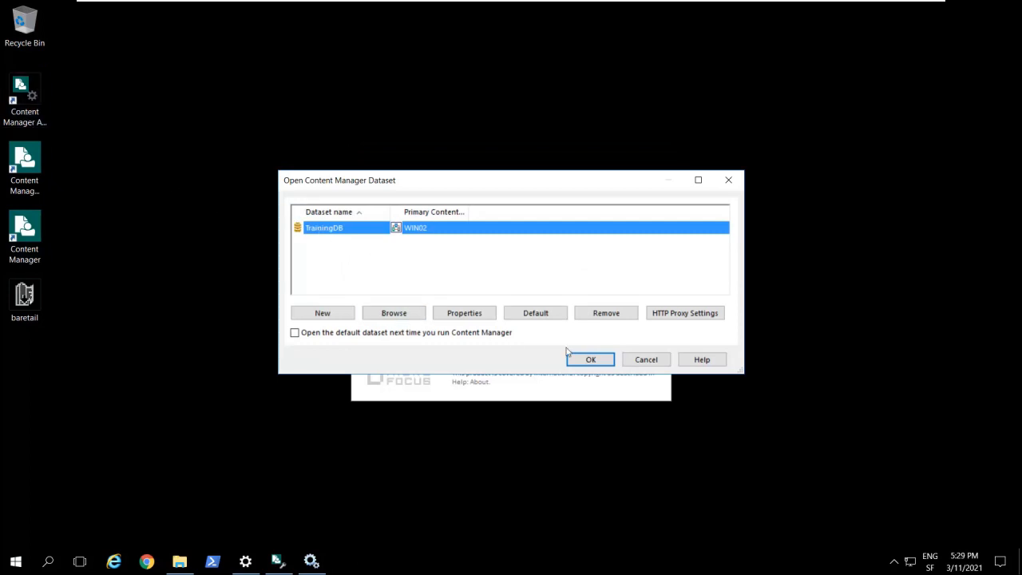
{"action": "left_click", "coordinate": [588, 360]}
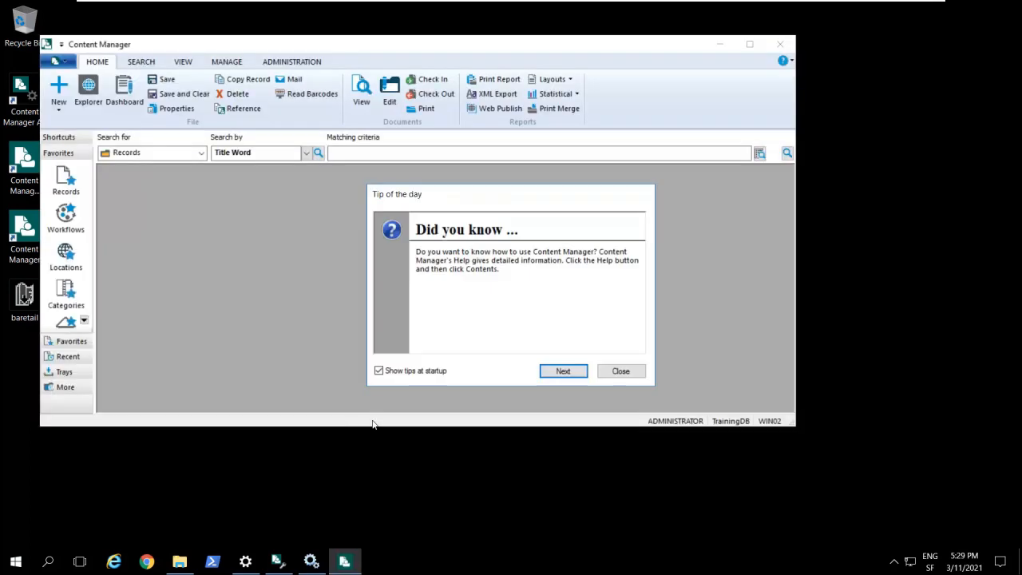
{"action": "left_click", "coordinate": [634, 373]}
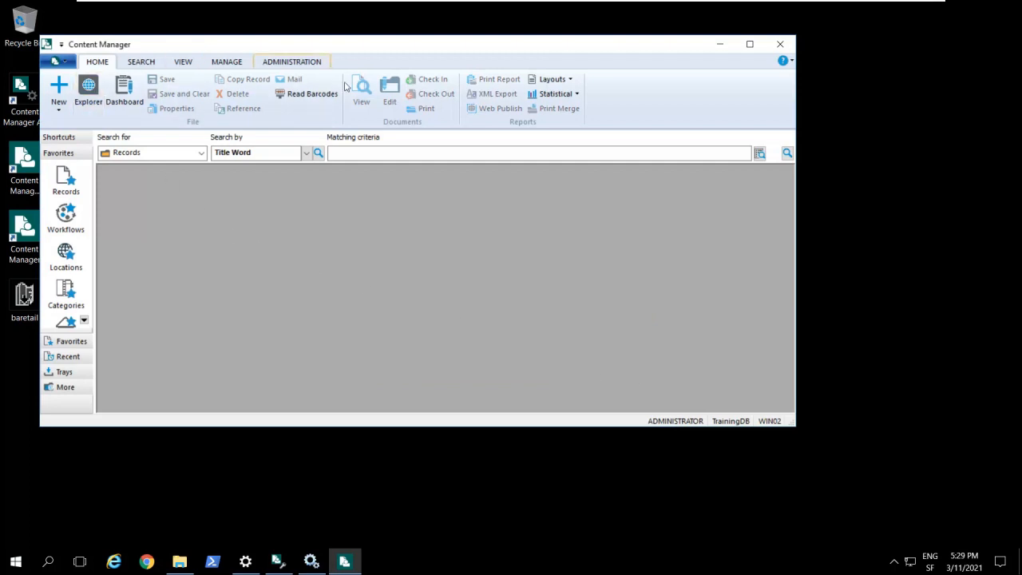
{"action": "left_click_drag", "start_coordinate": [362, 48], "coordinate": [403, 50]}
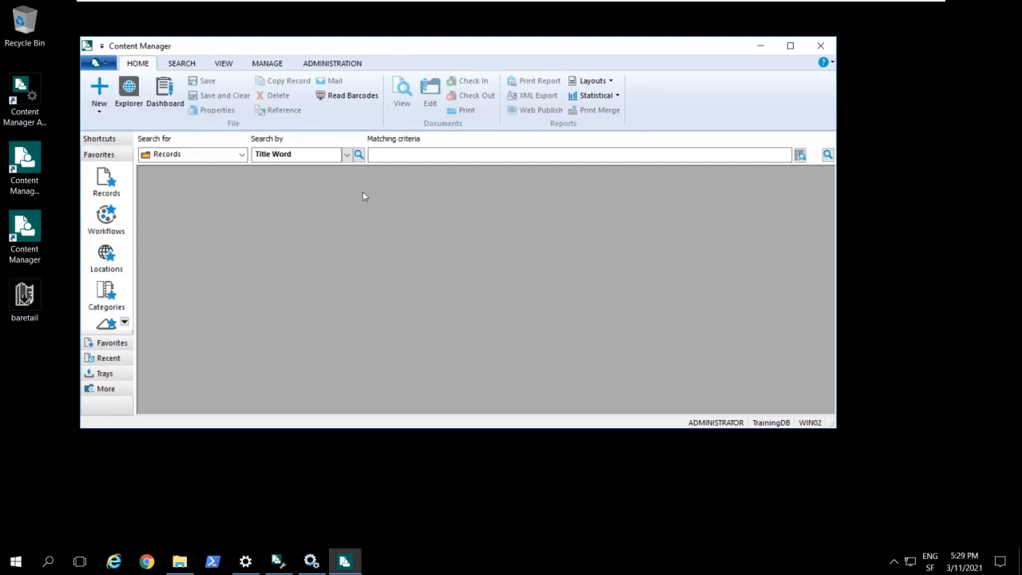